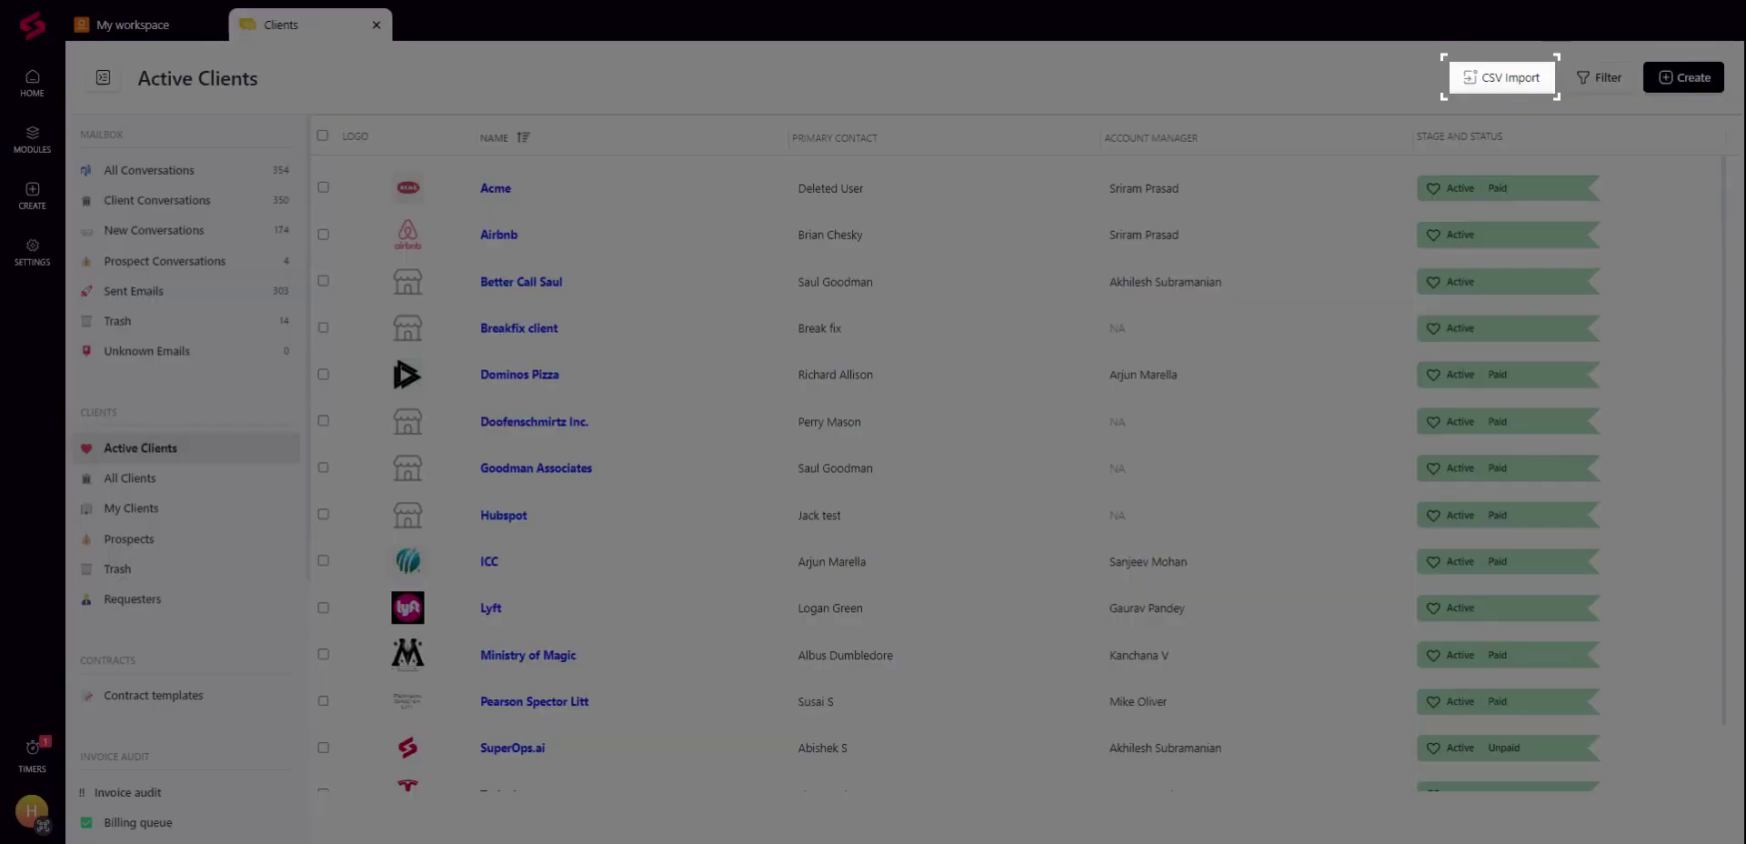
- Start a client CSV import and upload the client file containing Google and Microsoft rows
{"action": "left_click", "coordinate": [1502, 77]}
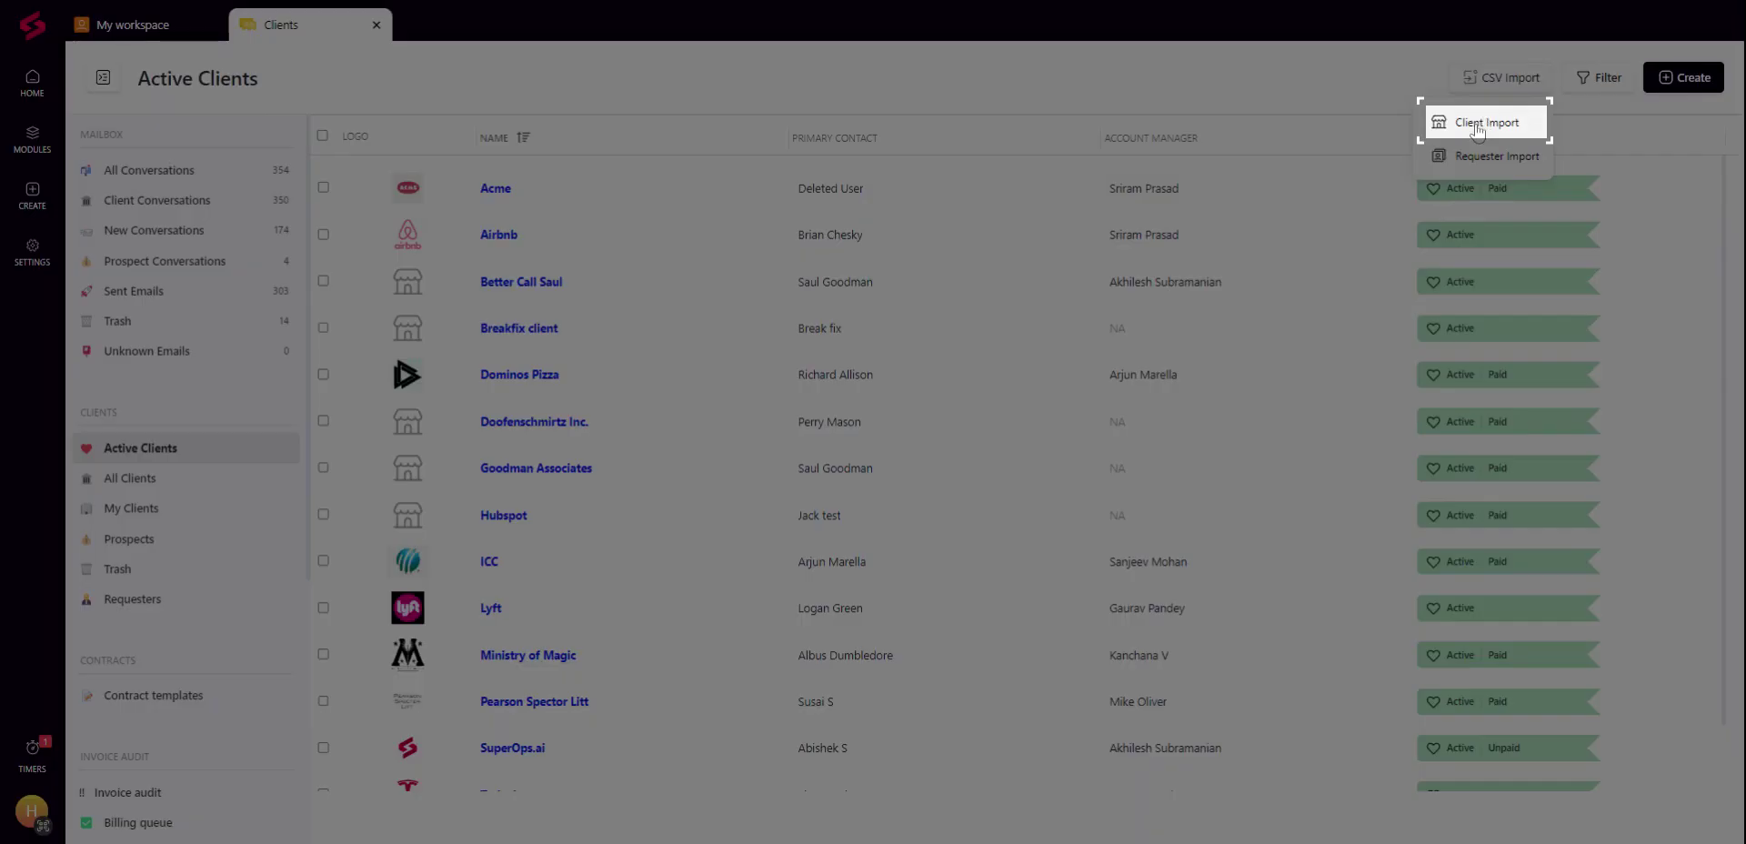
{"action": "left_click", "coordinate": [1478, 124]}
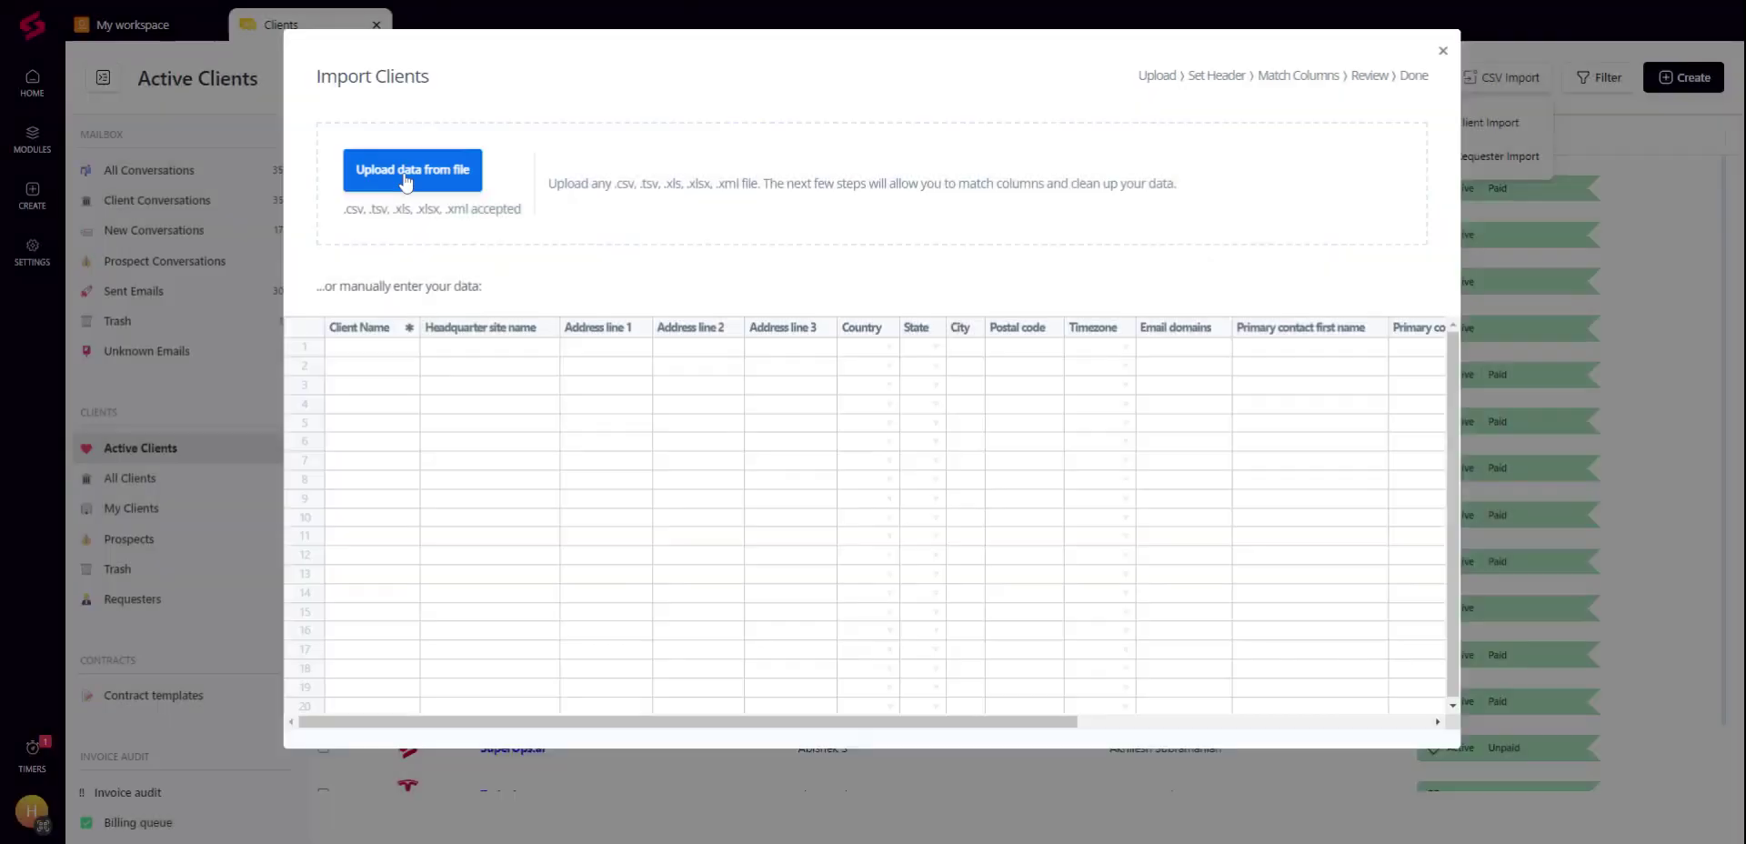
{"action": "left_click", "coordinate": [406, 173]}
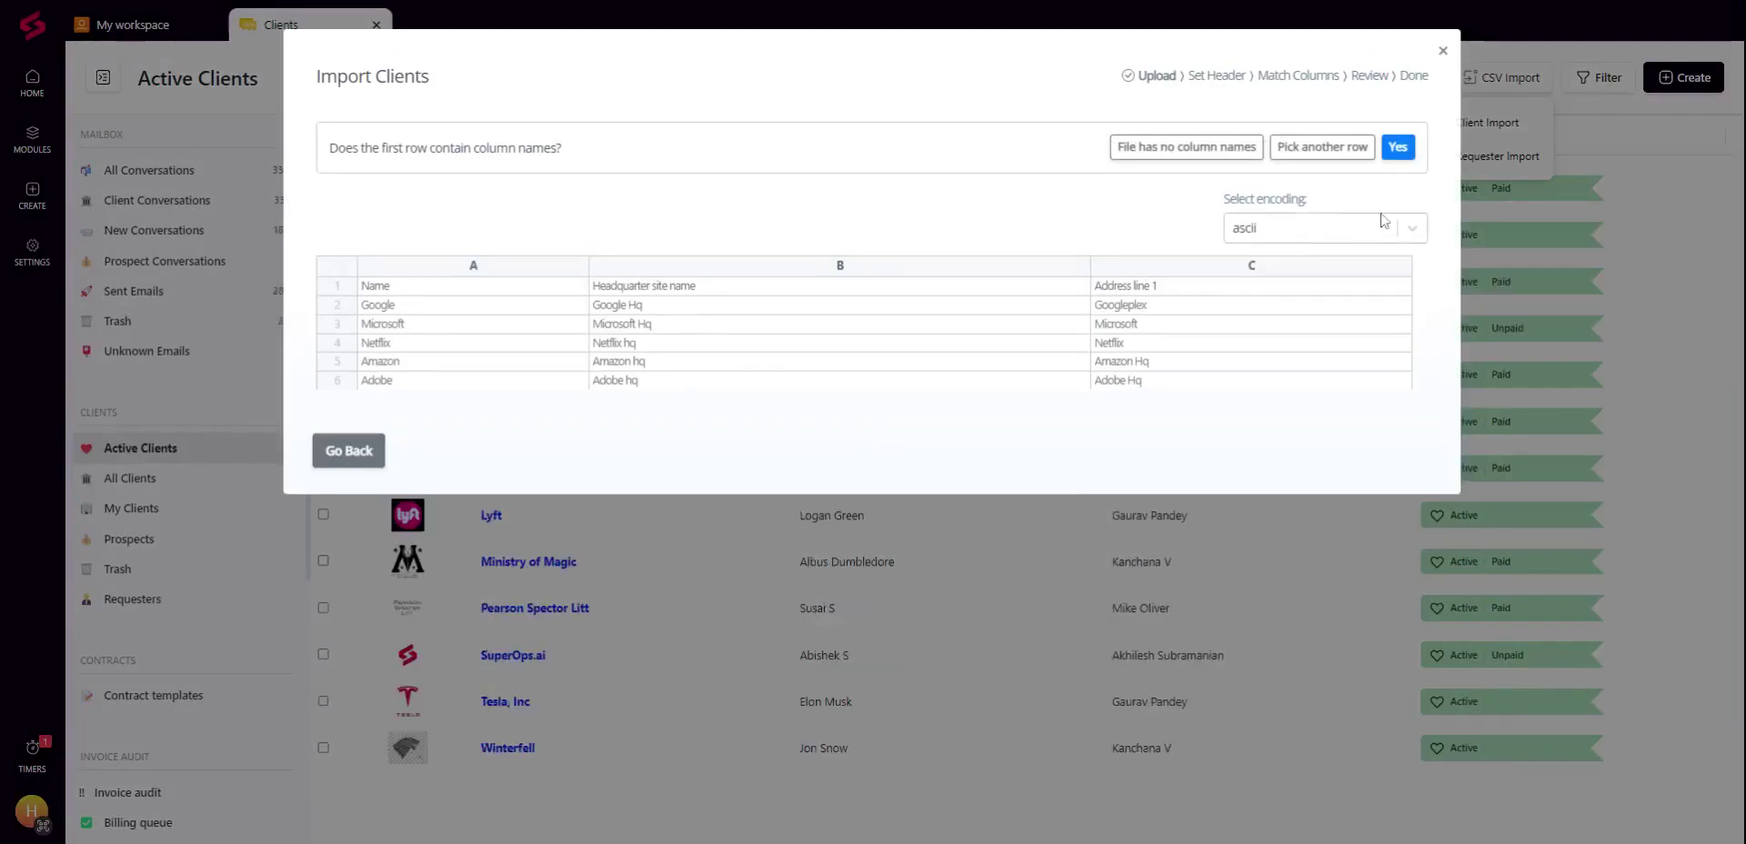
- Read the client file as UTF-8, confirm its header row, and review matches down to Technician Groups
{"action": "left_click", "coordinate": [1411, 230]}
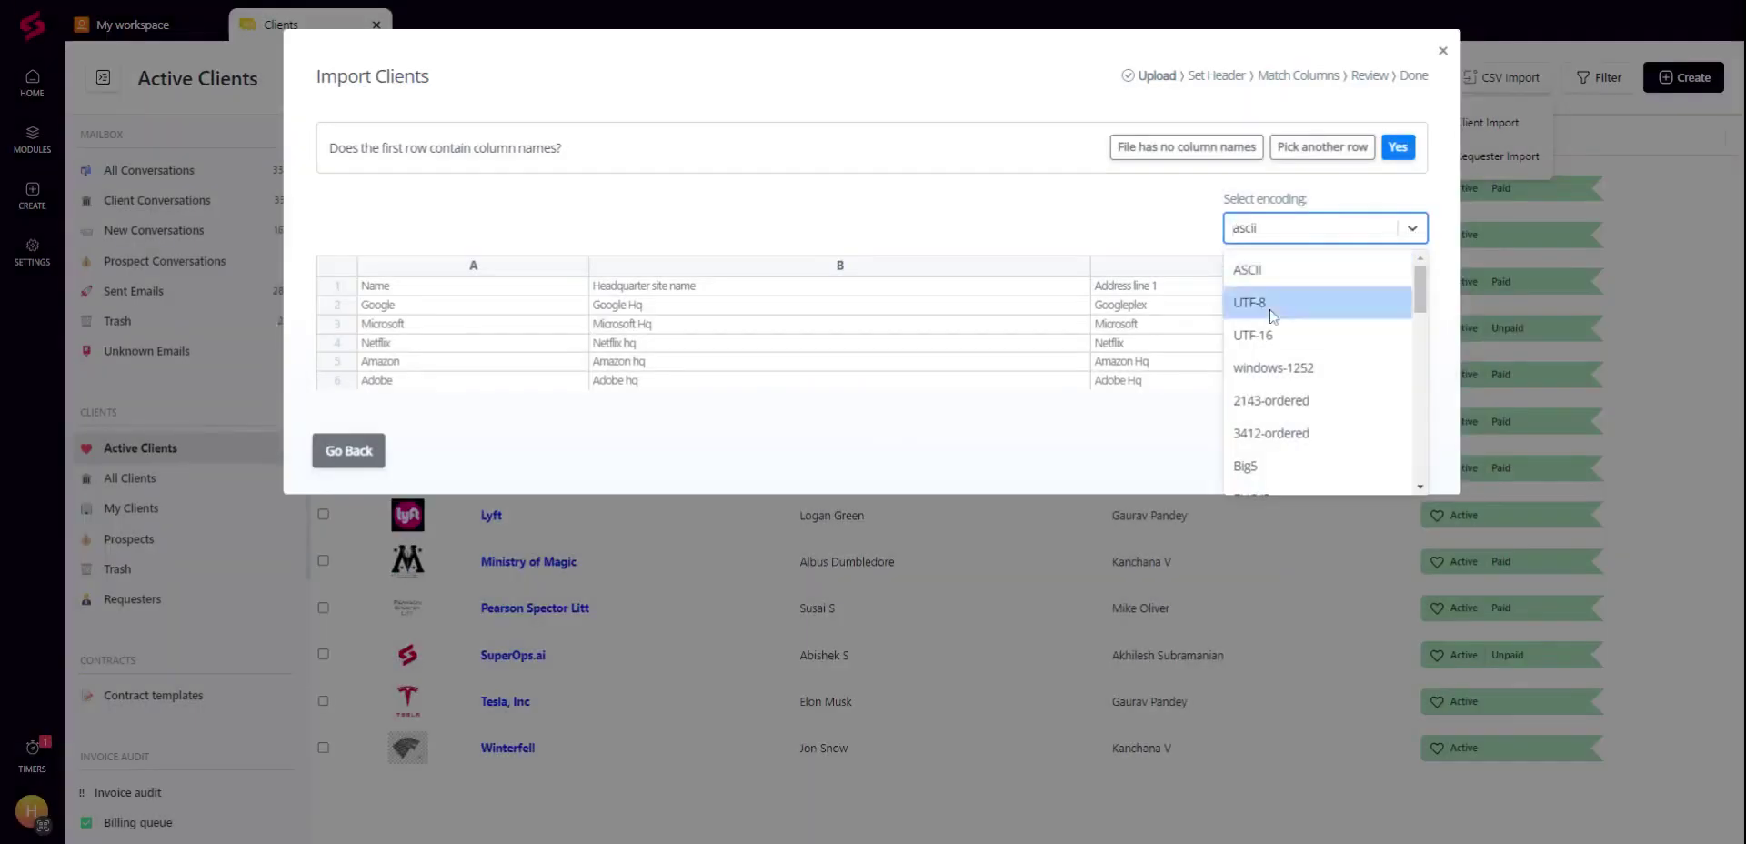
{"action": "left_click", "coordinate": [1278, 300]}
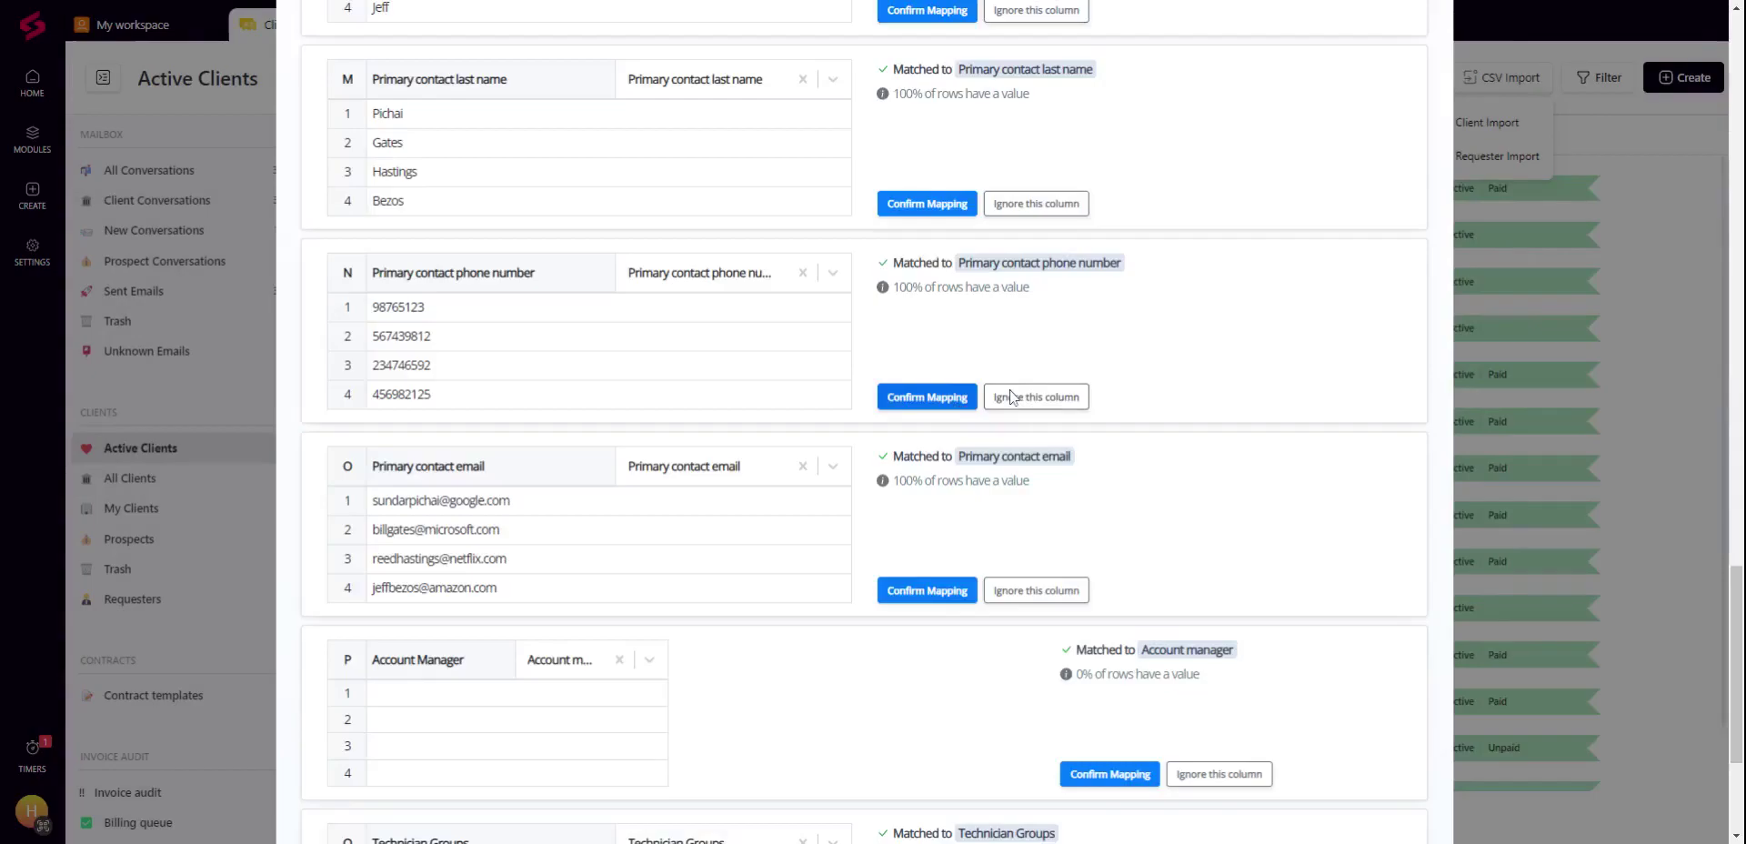
{"action": "left_click", "coordinate": [1031, 398]}
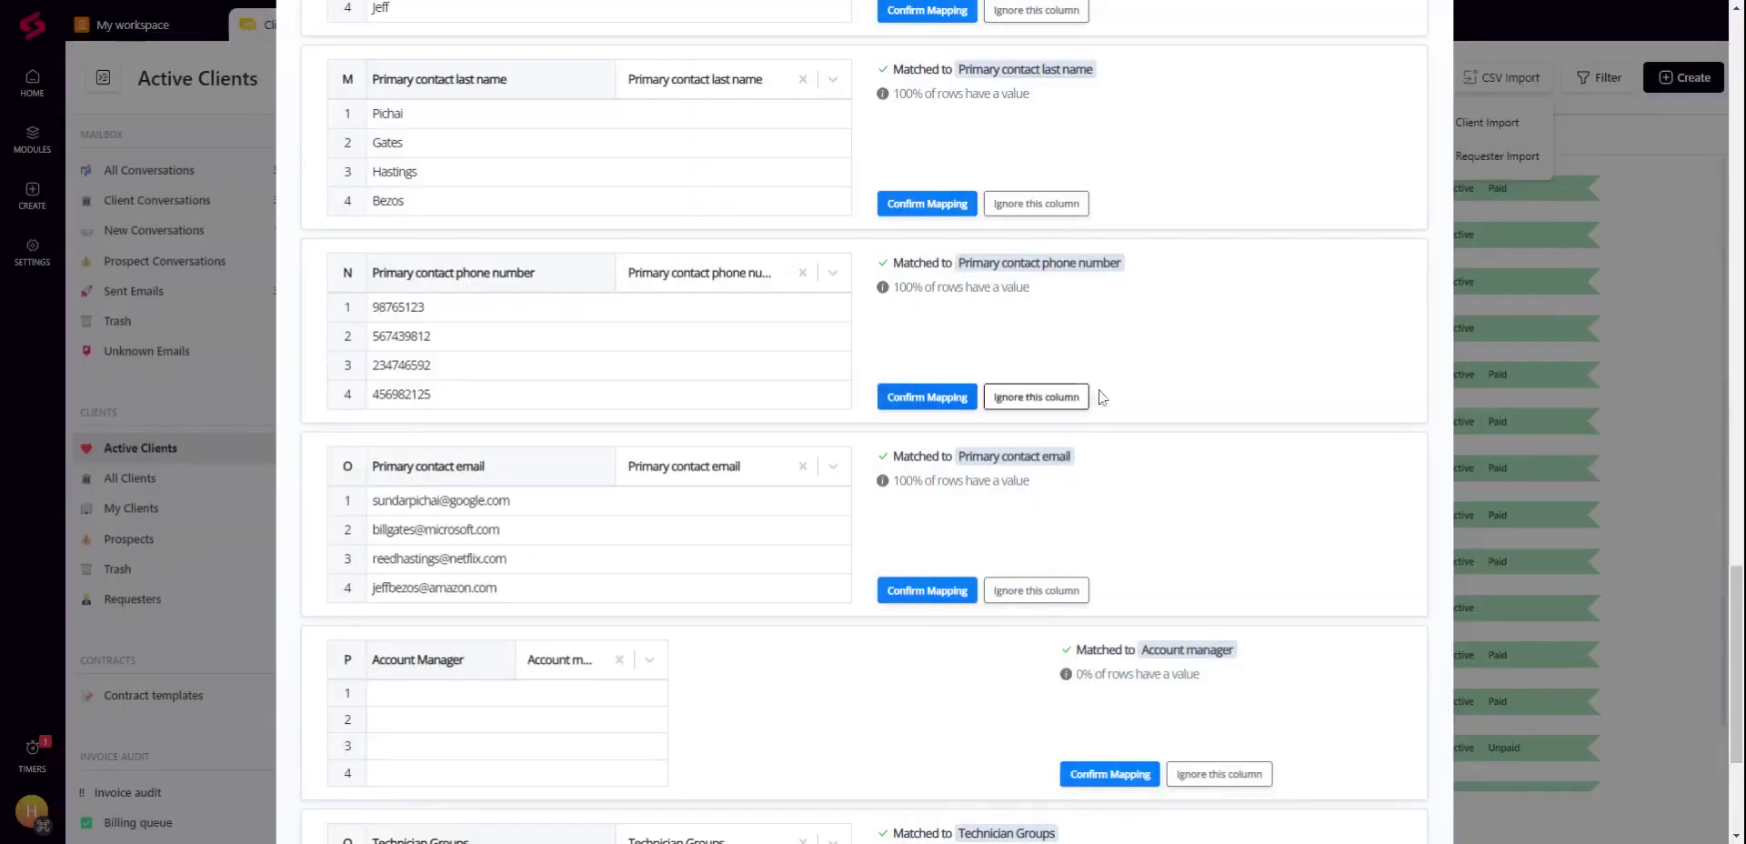
{"action": "scroll", "coordinate": [1197, 394], "scroll_direction": "down", "scroll_amount": 2}
{"action": "scroll", "coordinate": [1197, 394], "scroll_direction": "down", "scroll_amount": 2}
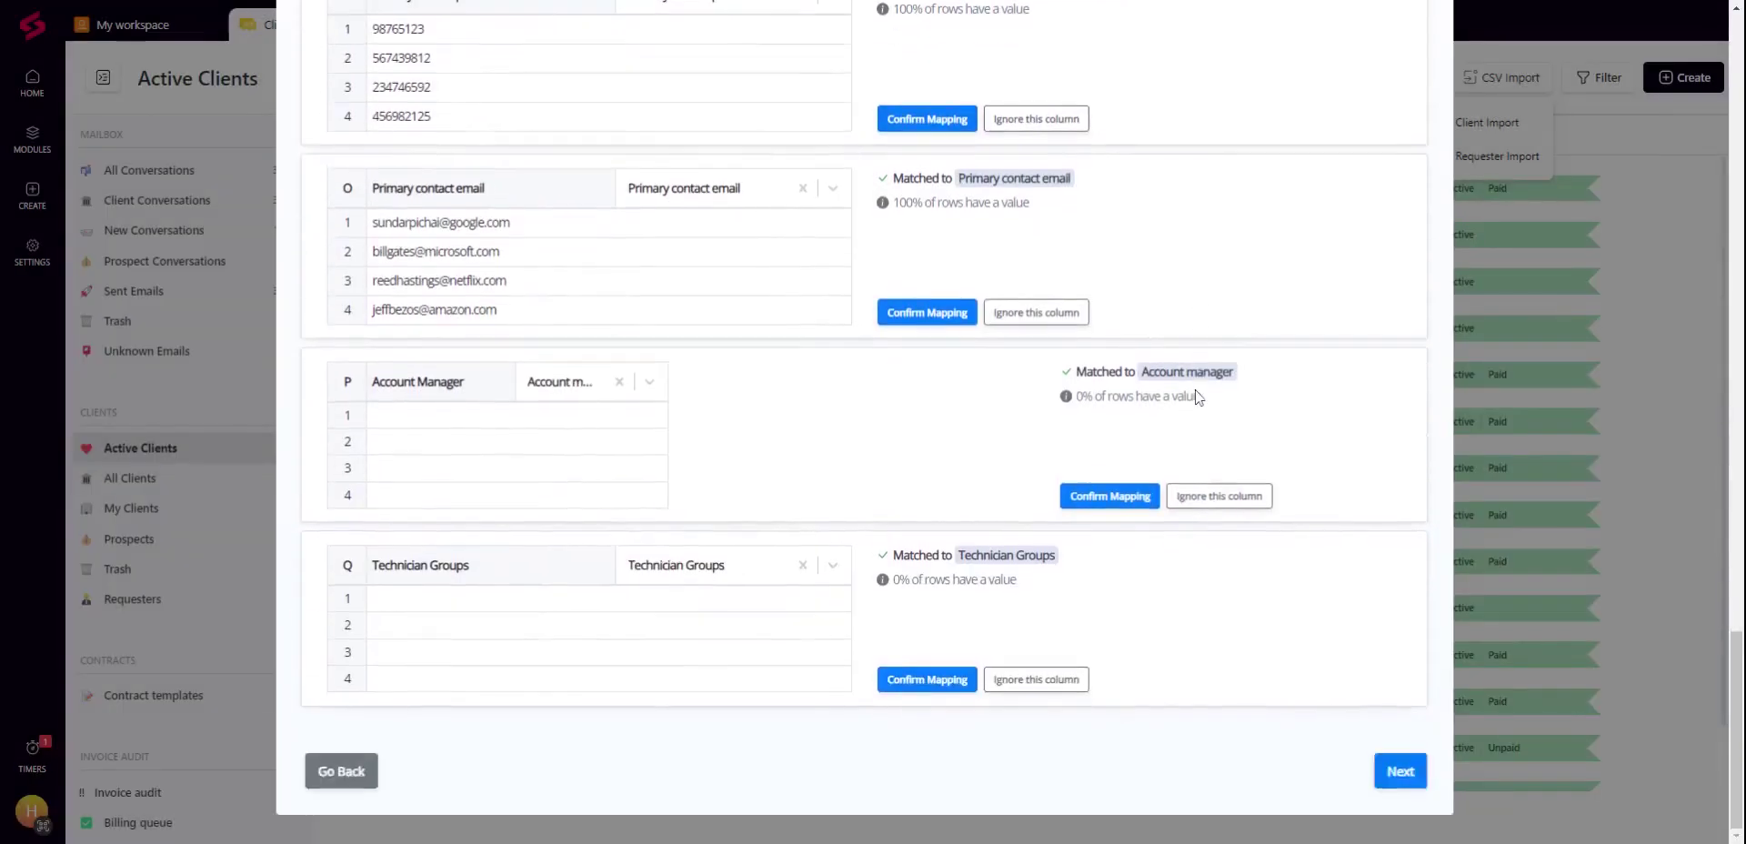
- Review the five client rows, Google through Adobe, and filter to rows with problems
{"action": "left_click", "coordinate": [1402, 772]}
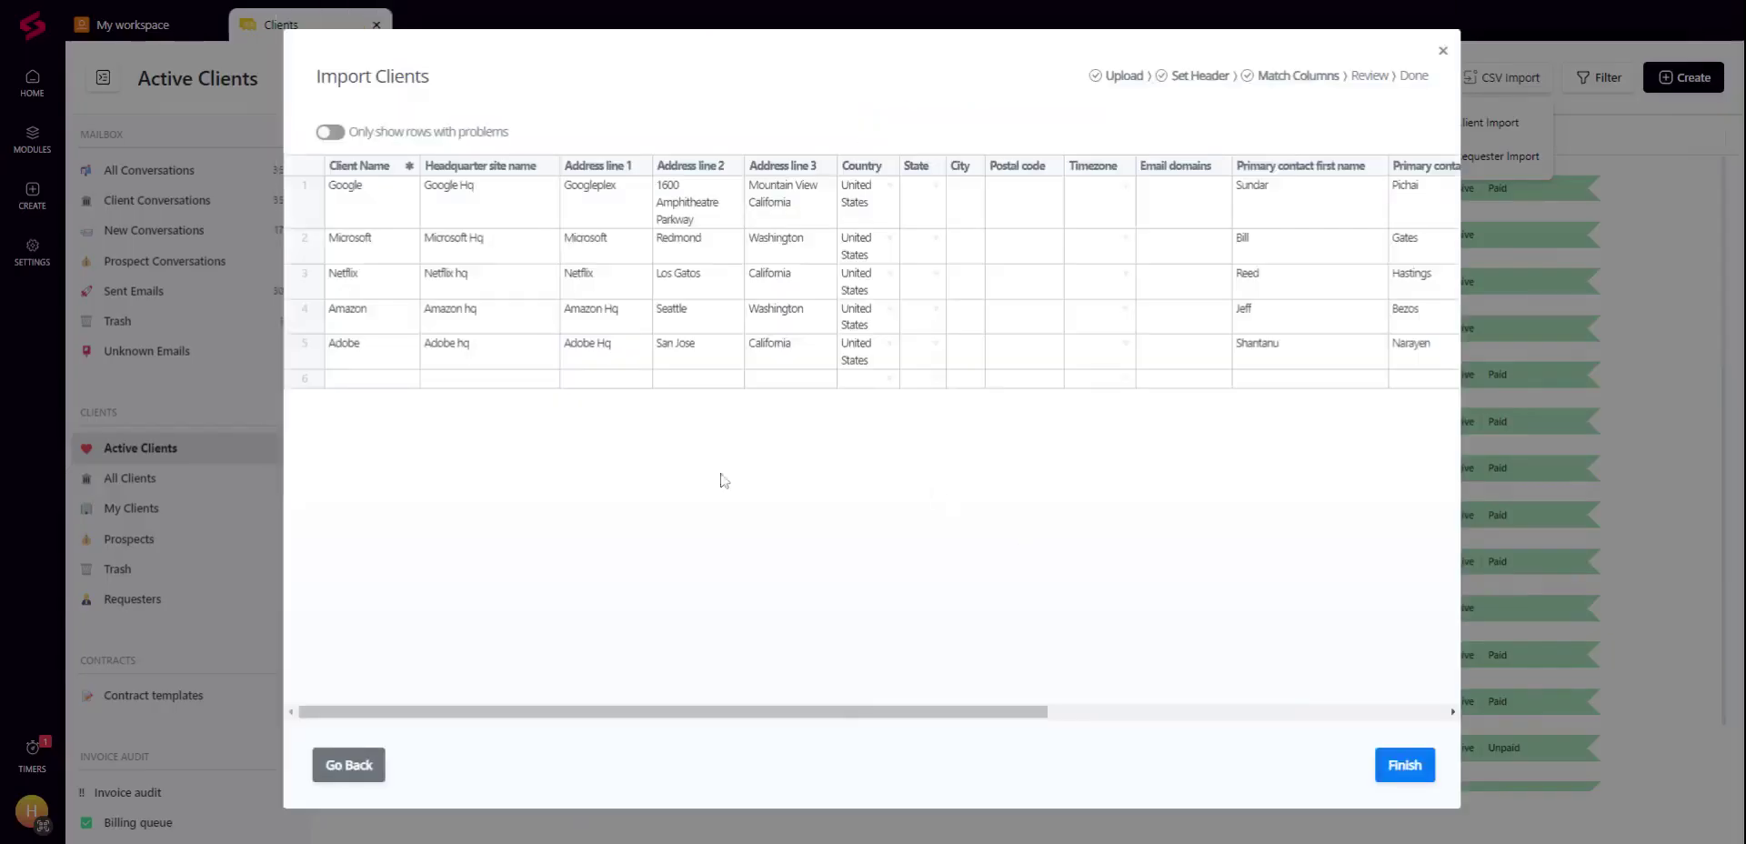
{"action": "scroll", "coordinate": [439, 457], "scroll_direction": "right", "scroll_amount": 5}
{"action": "scroll", "coordinate": [439, 456], "scroll_direction": "left", "scroll_amount": 5}
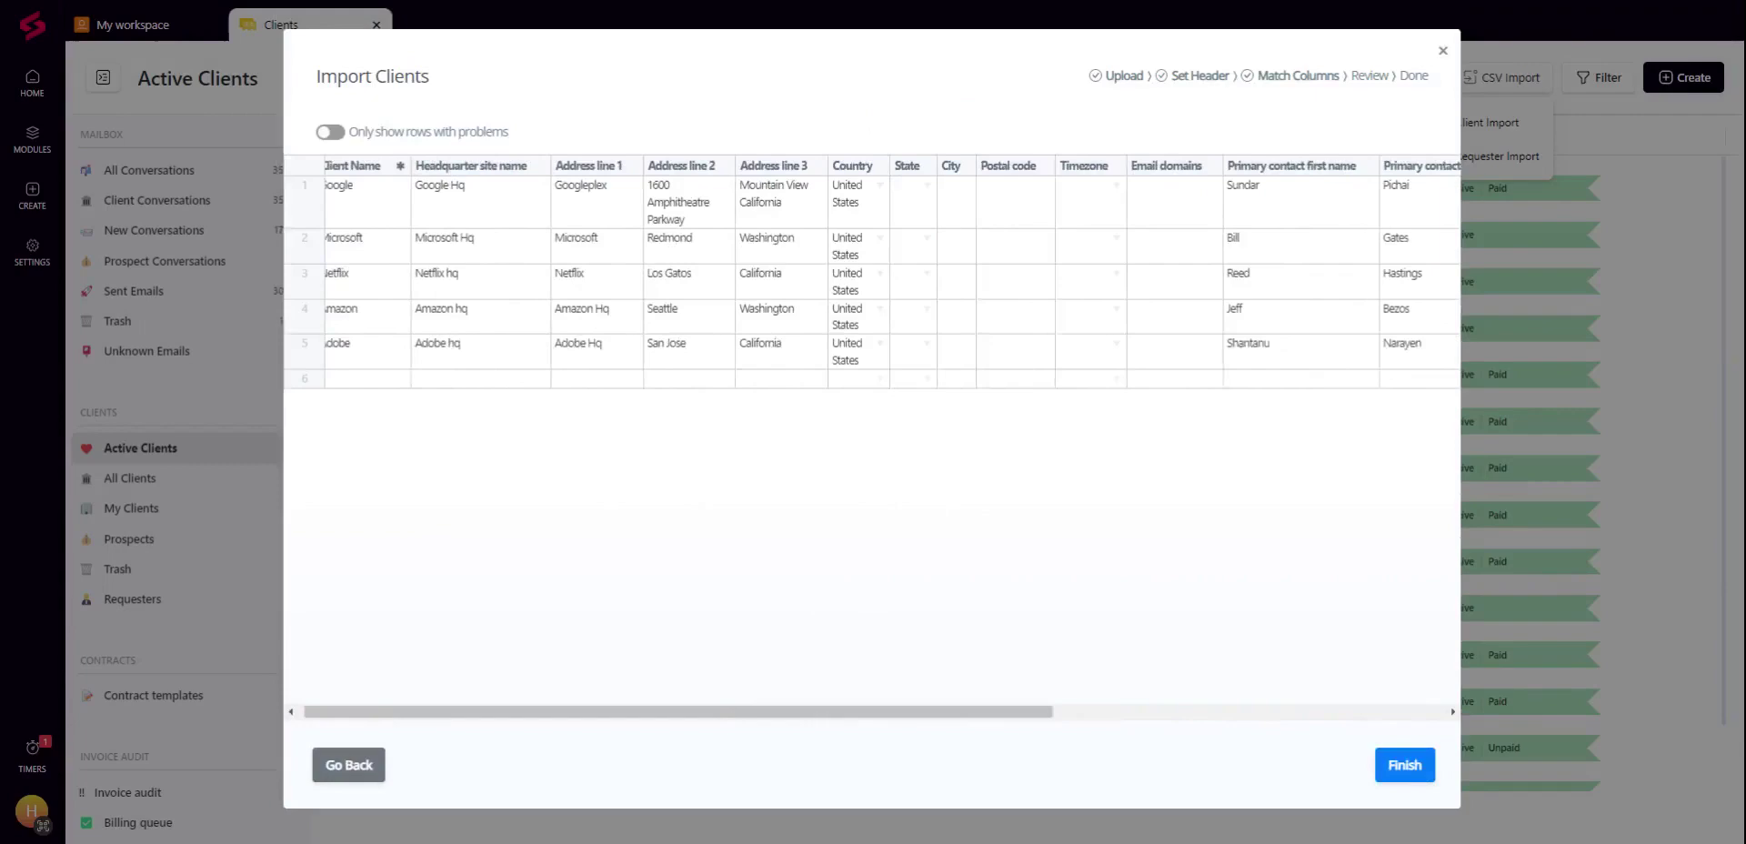
{"action": "left_click", "coordinate": [332, 134]}
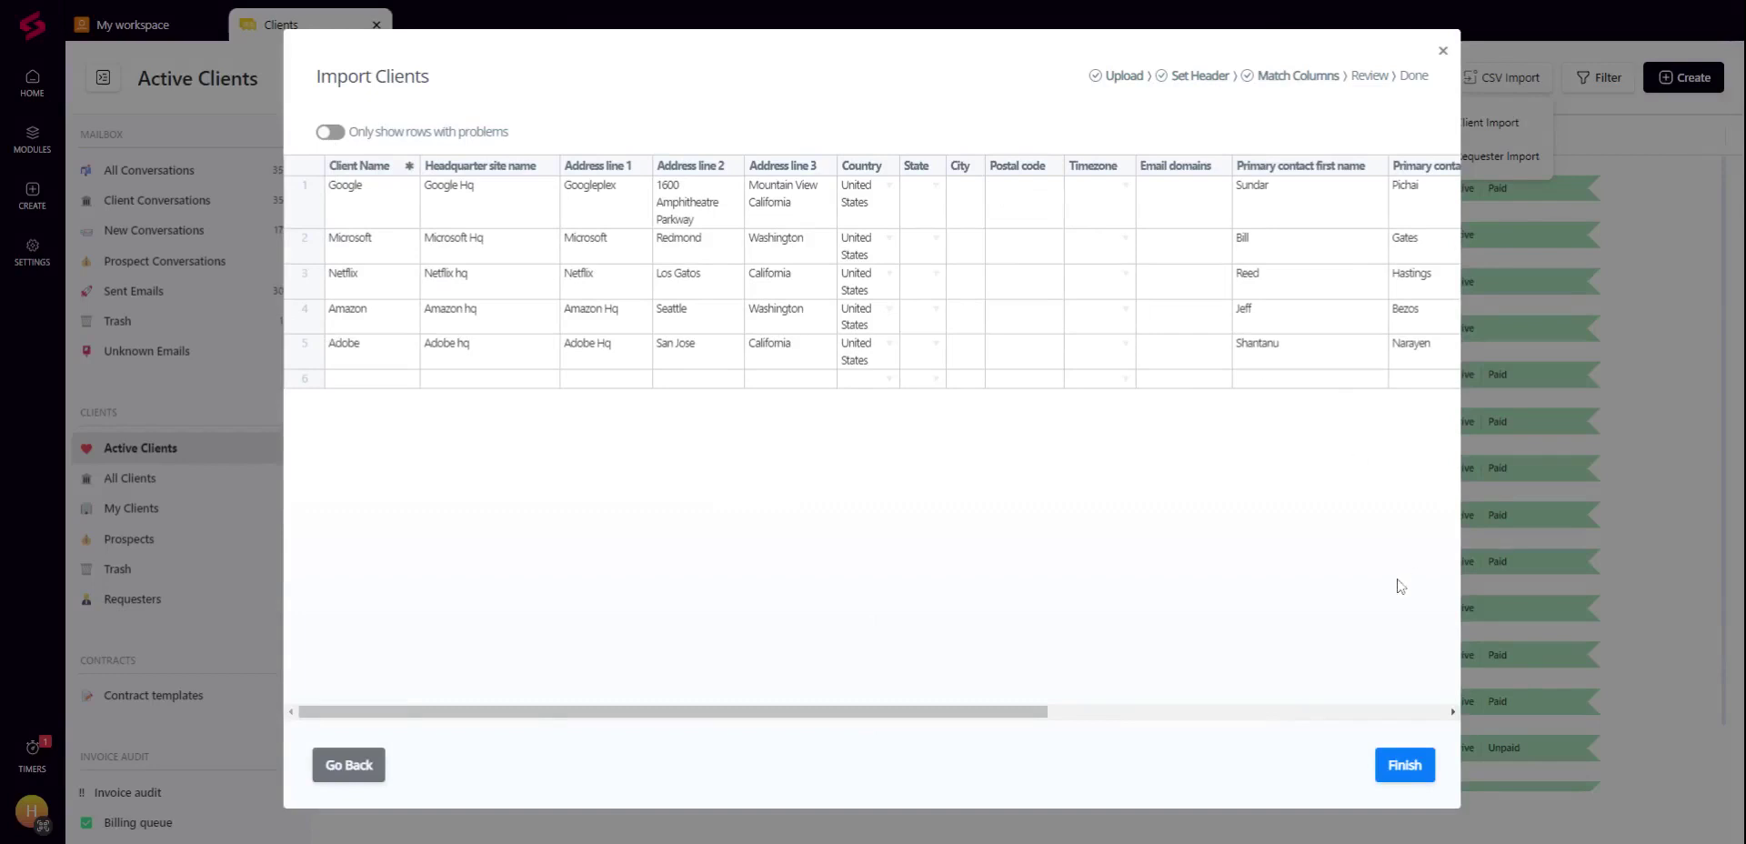
- Finish the client import, then start a requester import and upload the requester file
{"action": "left_click", "coordinate": [1394, 768]}
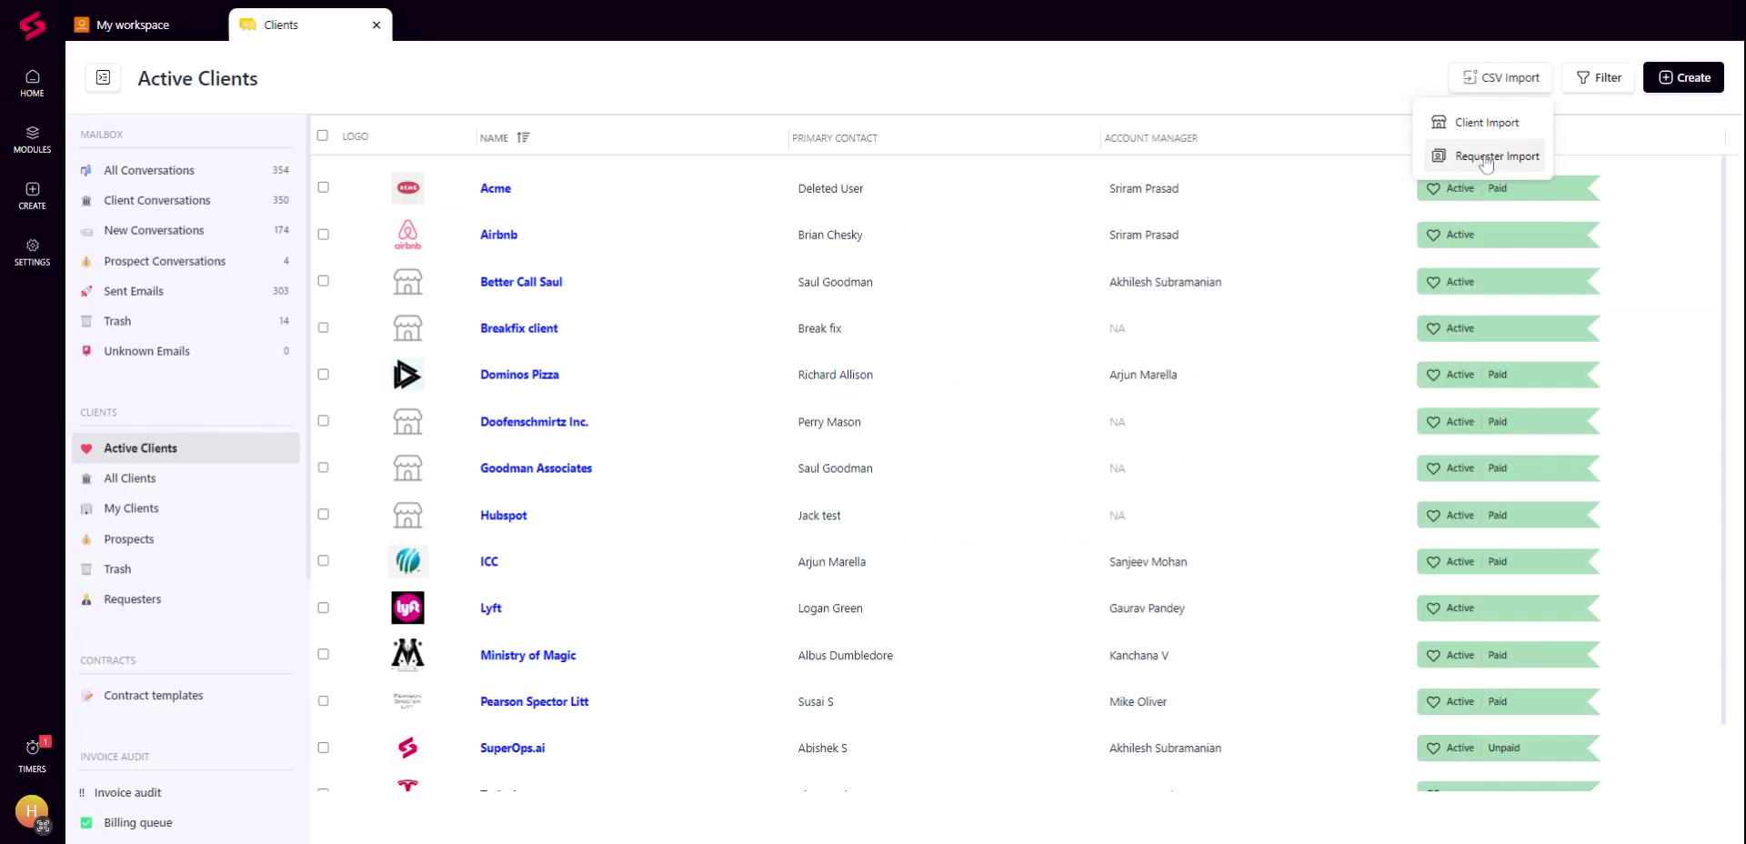
{"action": "left_click", "coordinate": [1487, 158]}
{"action": "left_click", "coordinate": [1486, 158]}
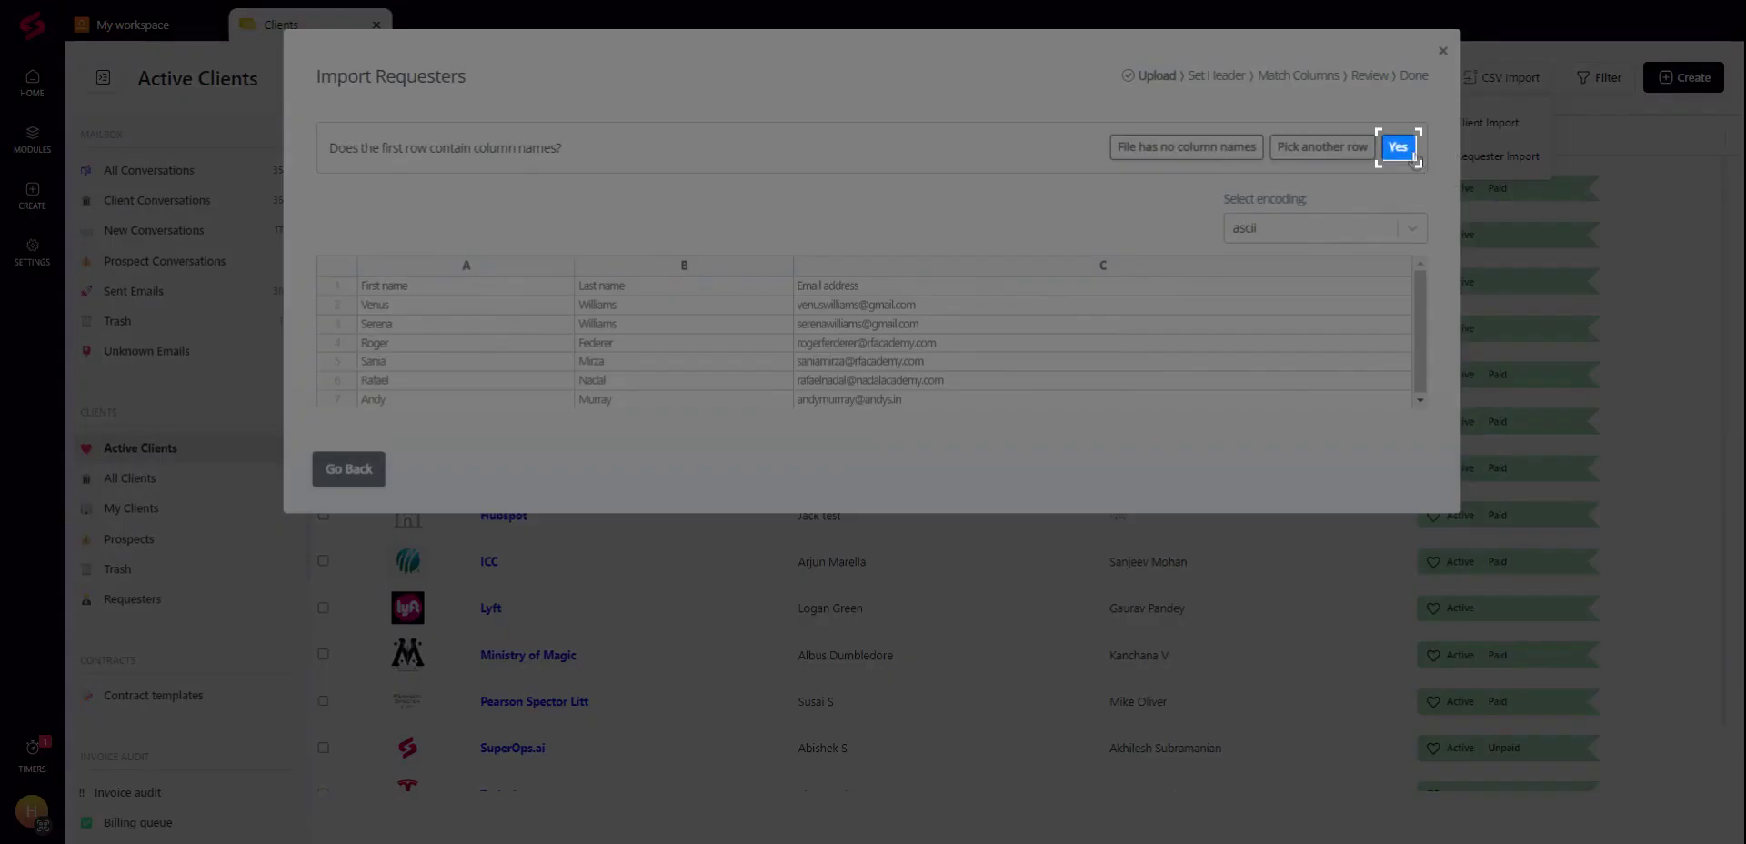
- Treat the first row as column names and check matches through Reporting Manager before review
{"action": "left_click", "coordinate": [1398, 147]}
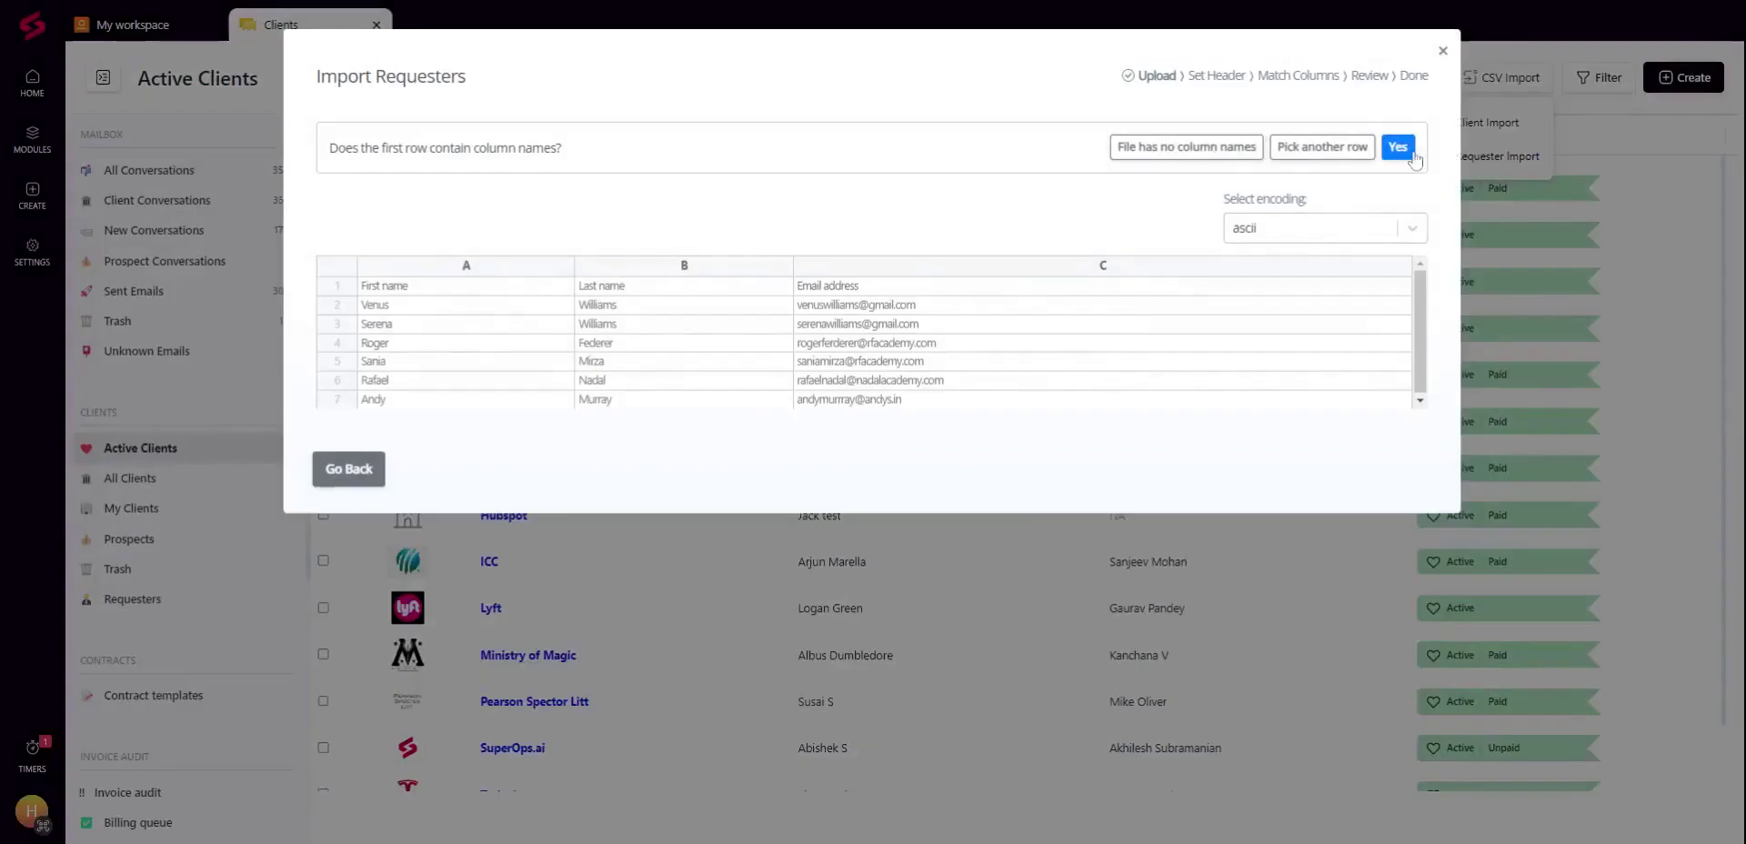
{"action": "scroll", "coordinate": [910, 537], "scroll_direction": "down", "scroll_amount": 7}
{"action": "scroll", "coordinate": [908, 540], "scroll_direction": "down", "scroll_amount": 3}
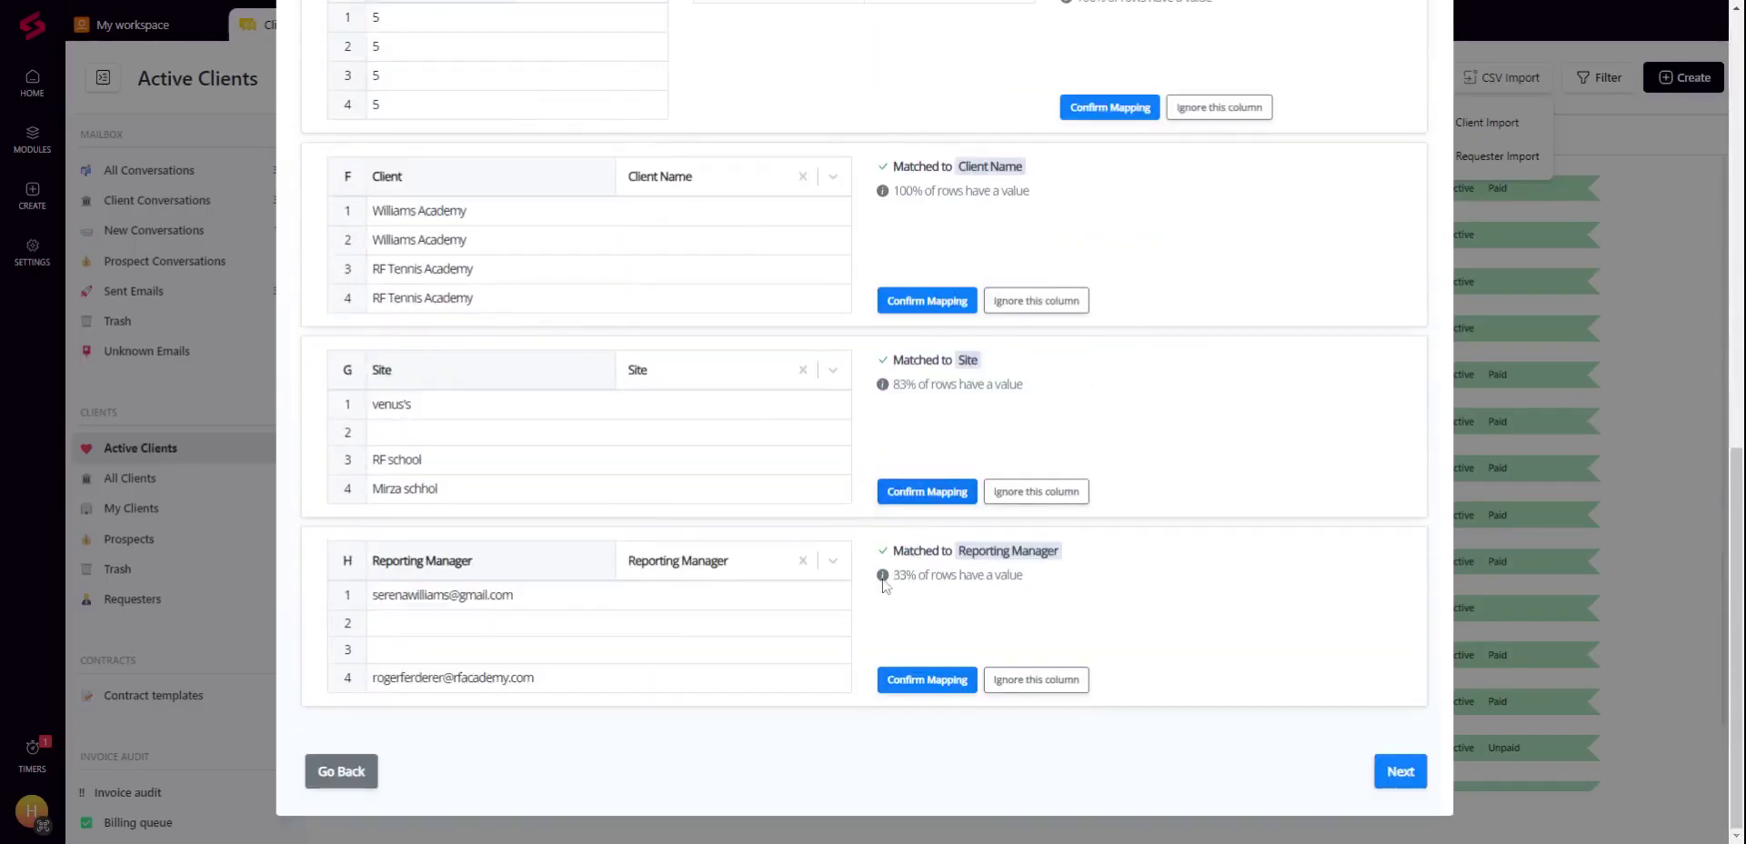
{"action": "left_click", "coordinate": [1394, 776]}
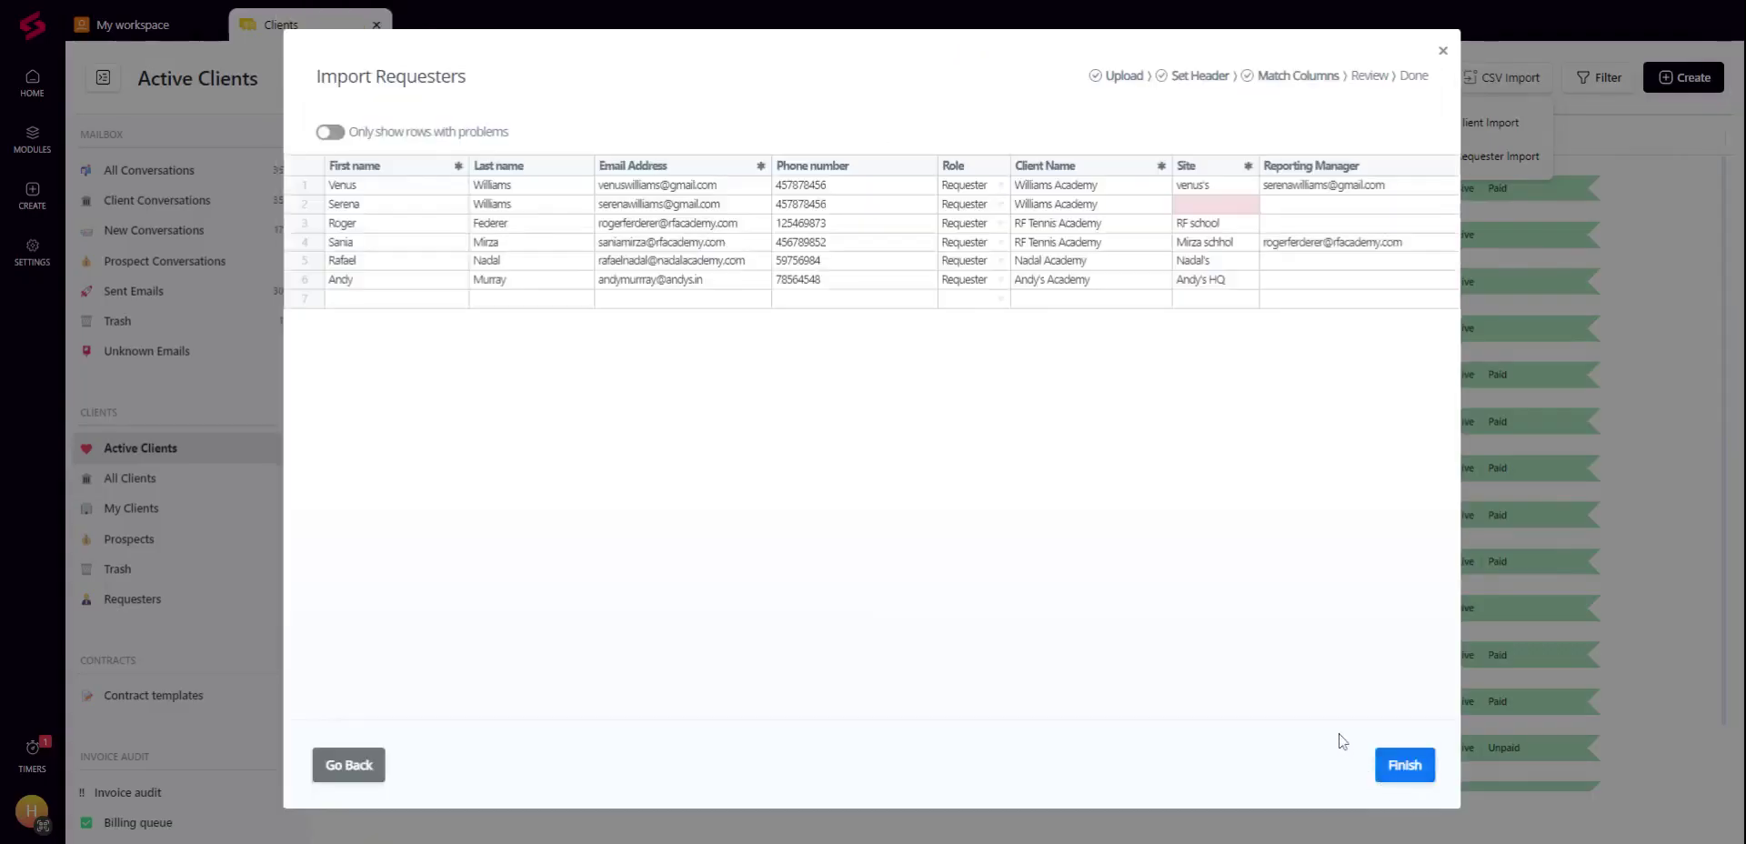
- Show only problem rows and enter HQ as the flagged requester's missing Site
{"action": "left_click", "coordinate": [336, 136]}
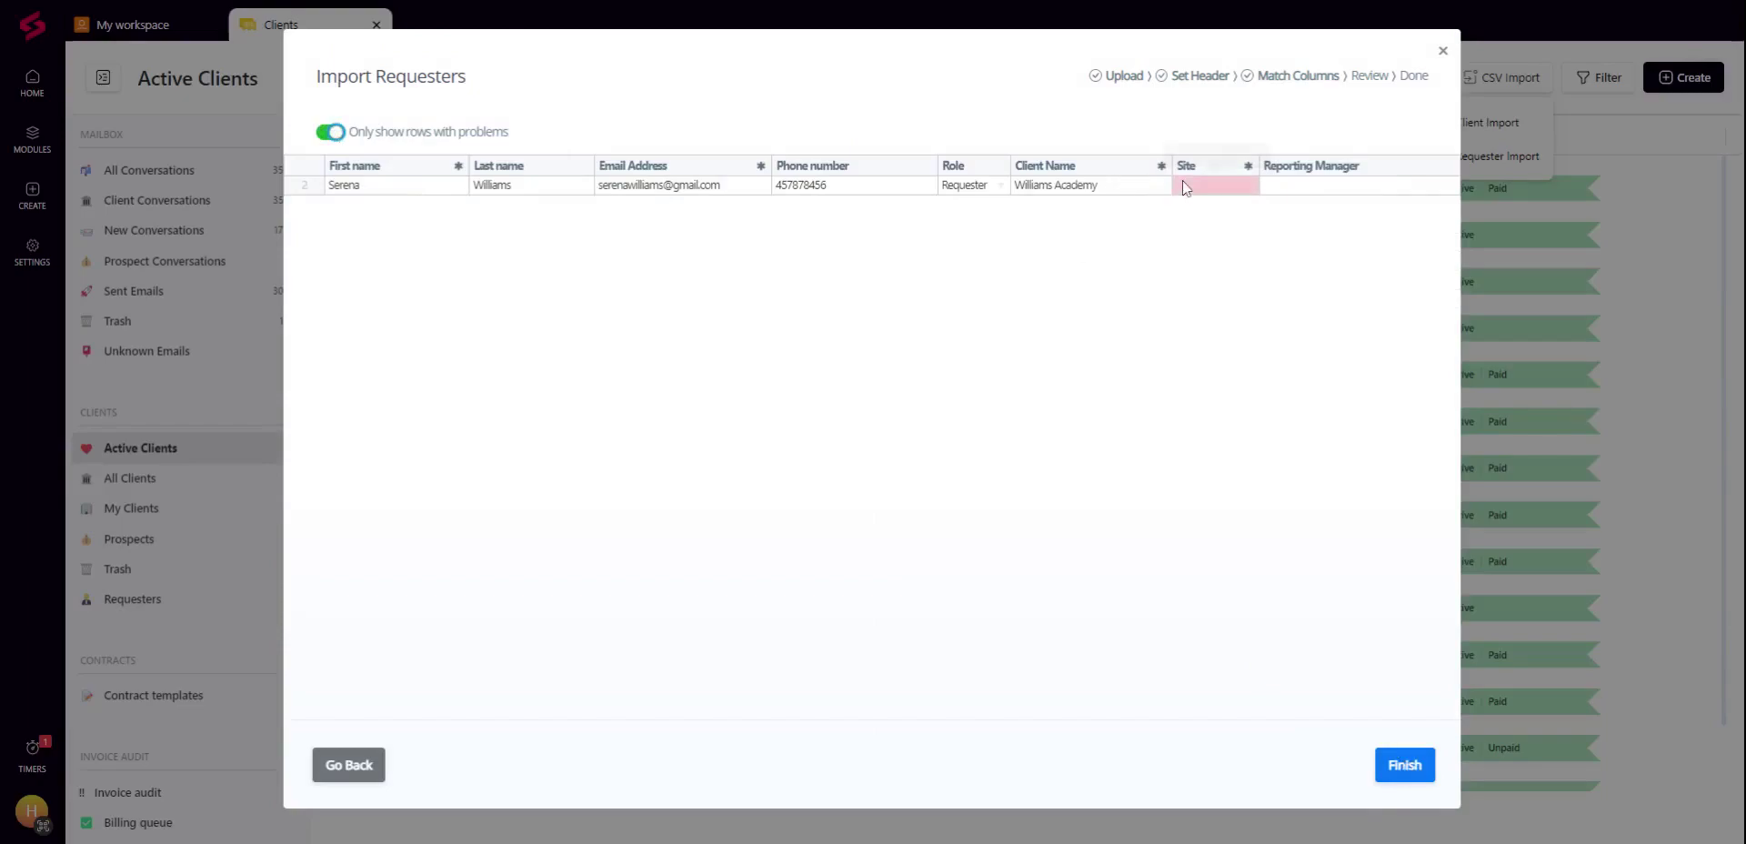
{"action": "left_click", "coordinate": [1212, 185]}
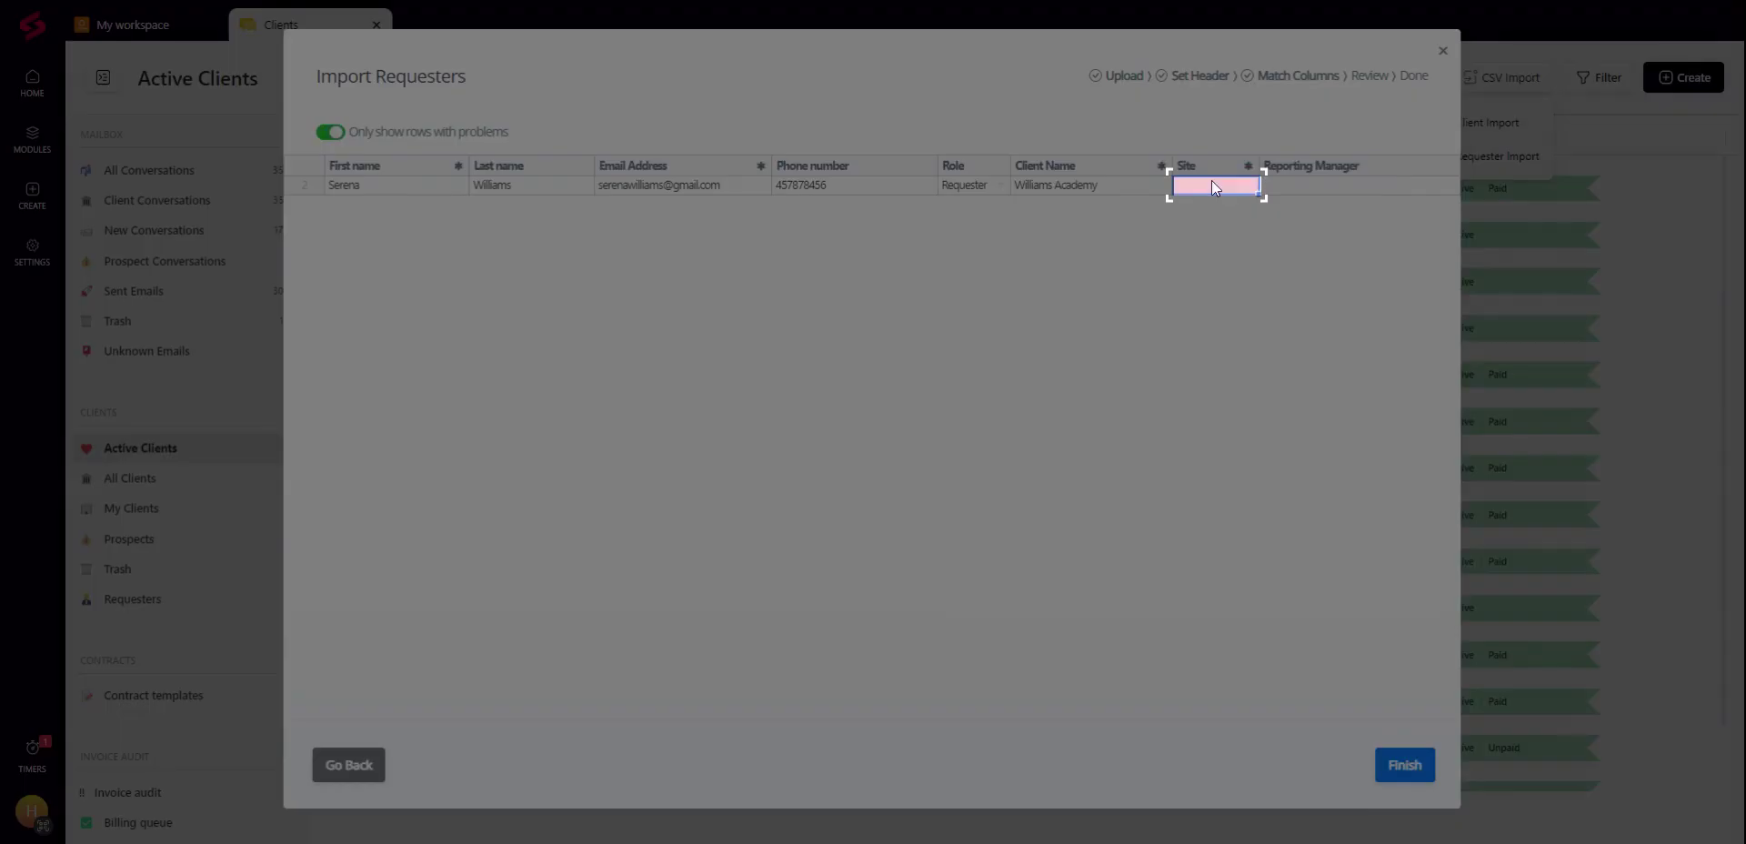
{"action": "type", "text": "HQ"}
{"action": "key", "text": "Return"}
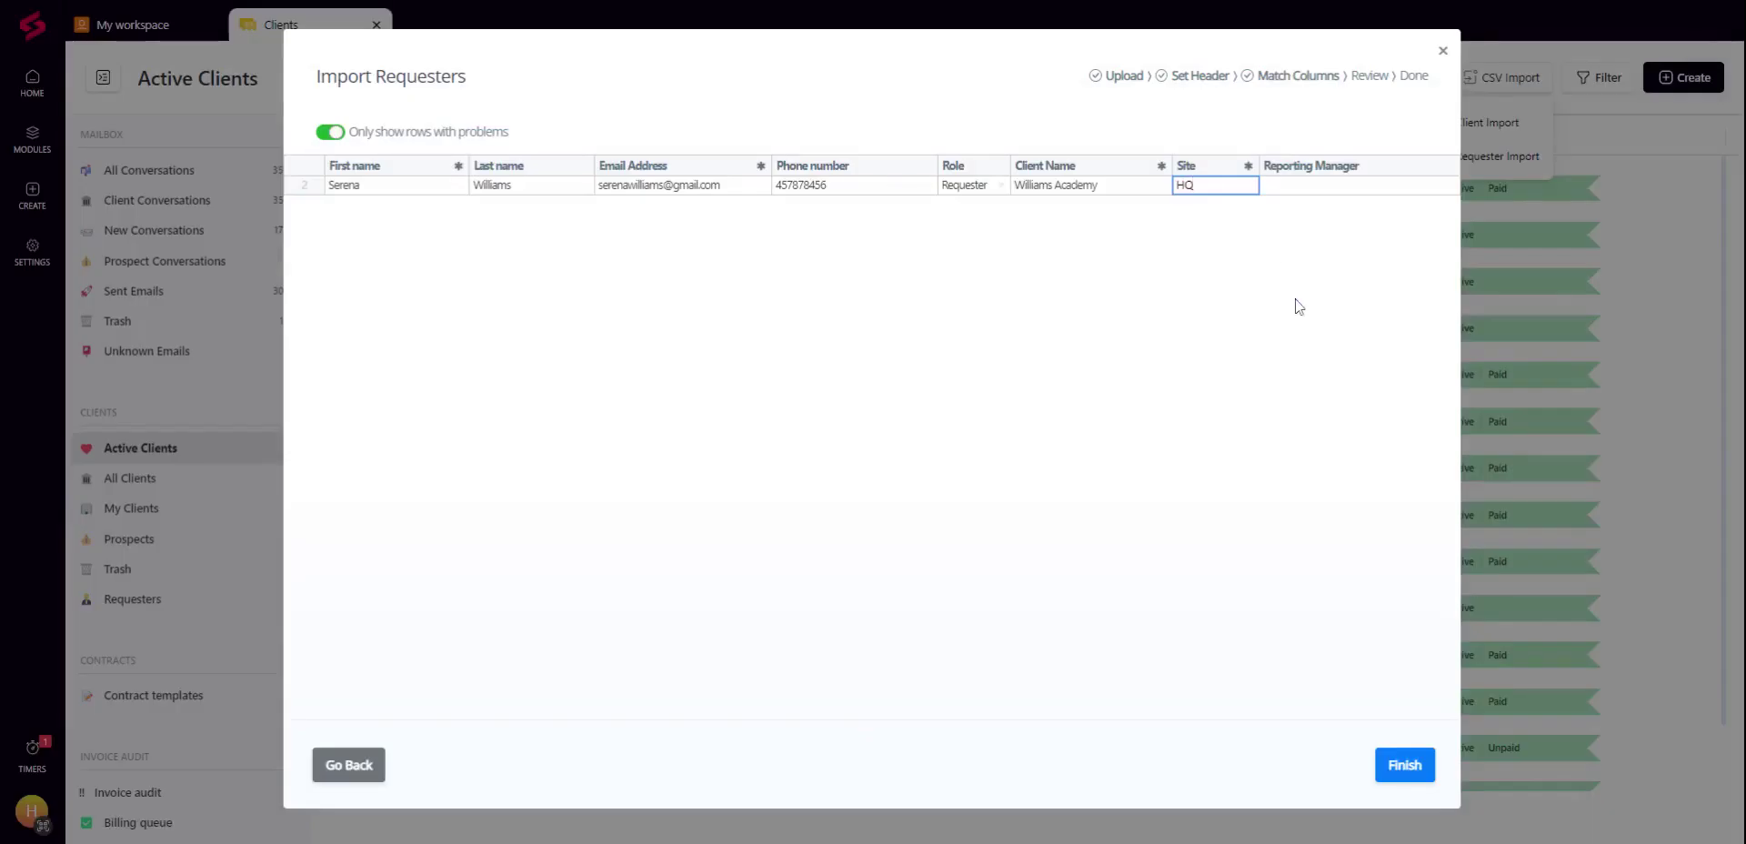
{"action": "left_click", "coordinate": [1310, 355]}
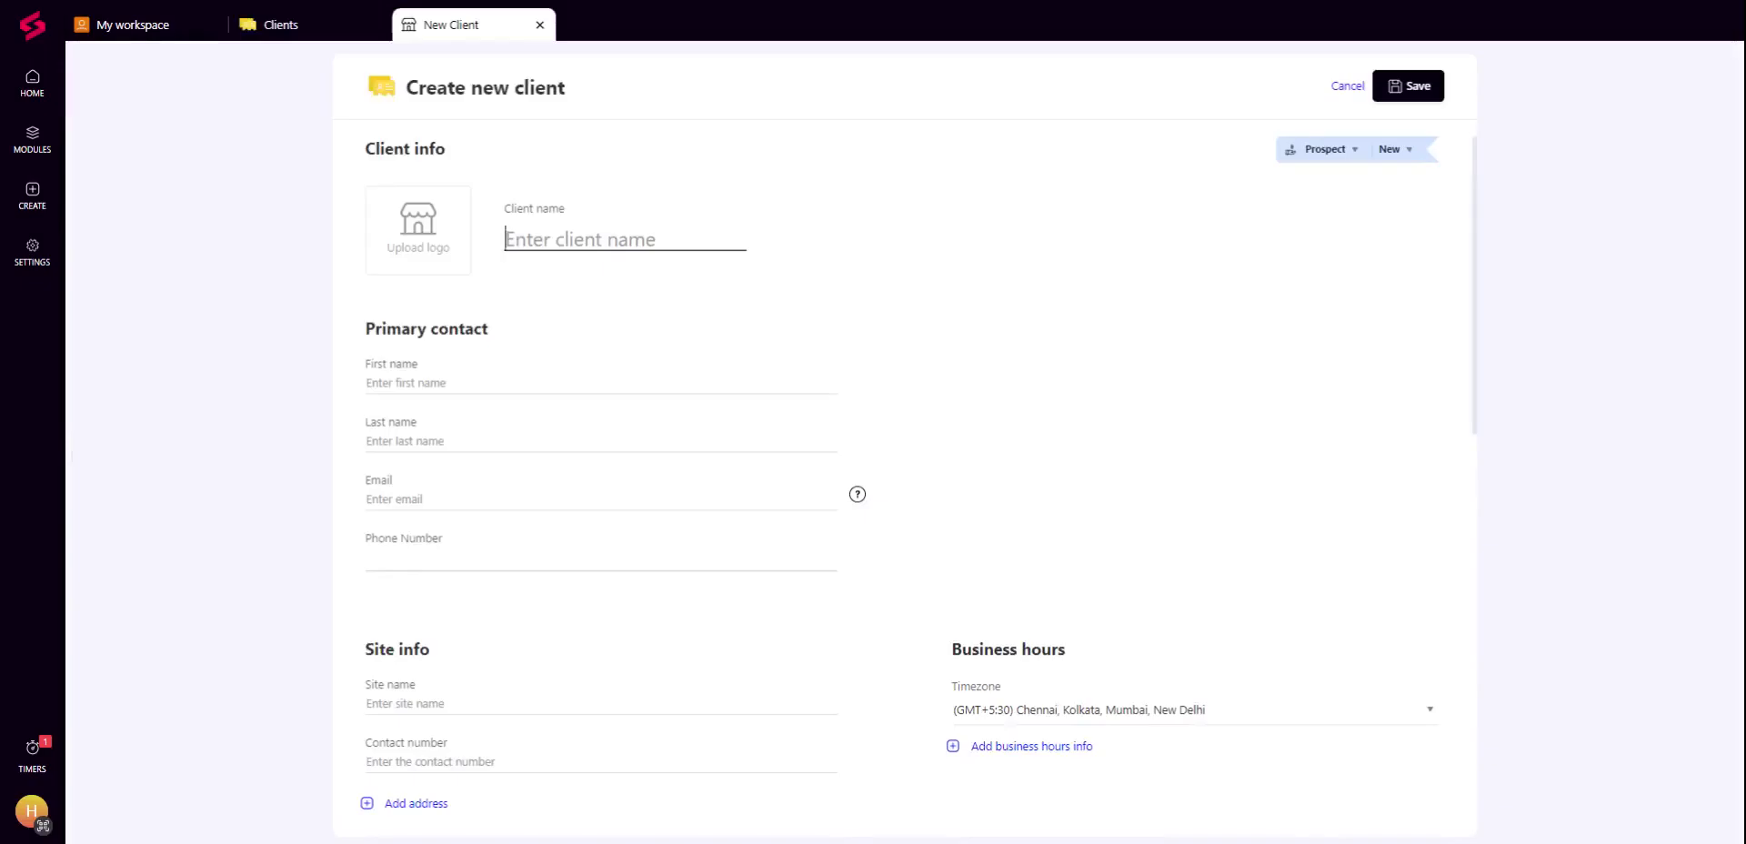
{"action": "type", "text": "Supe"}
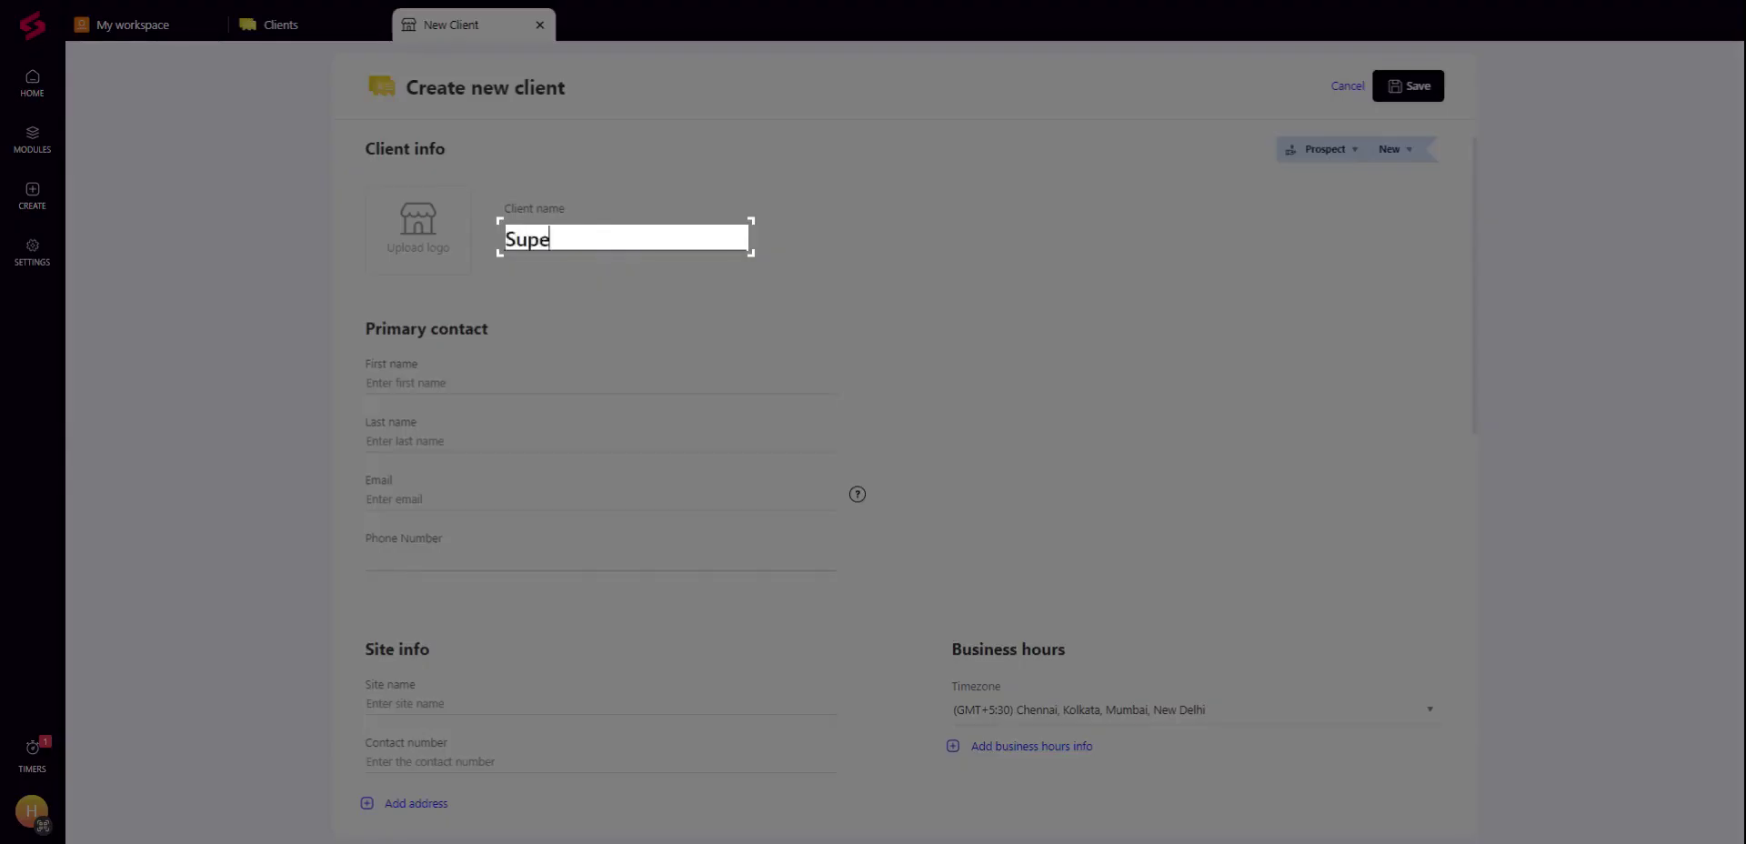
{"action": "type", "text": "rOps "}
{"action": "type", "text": "Interna"}
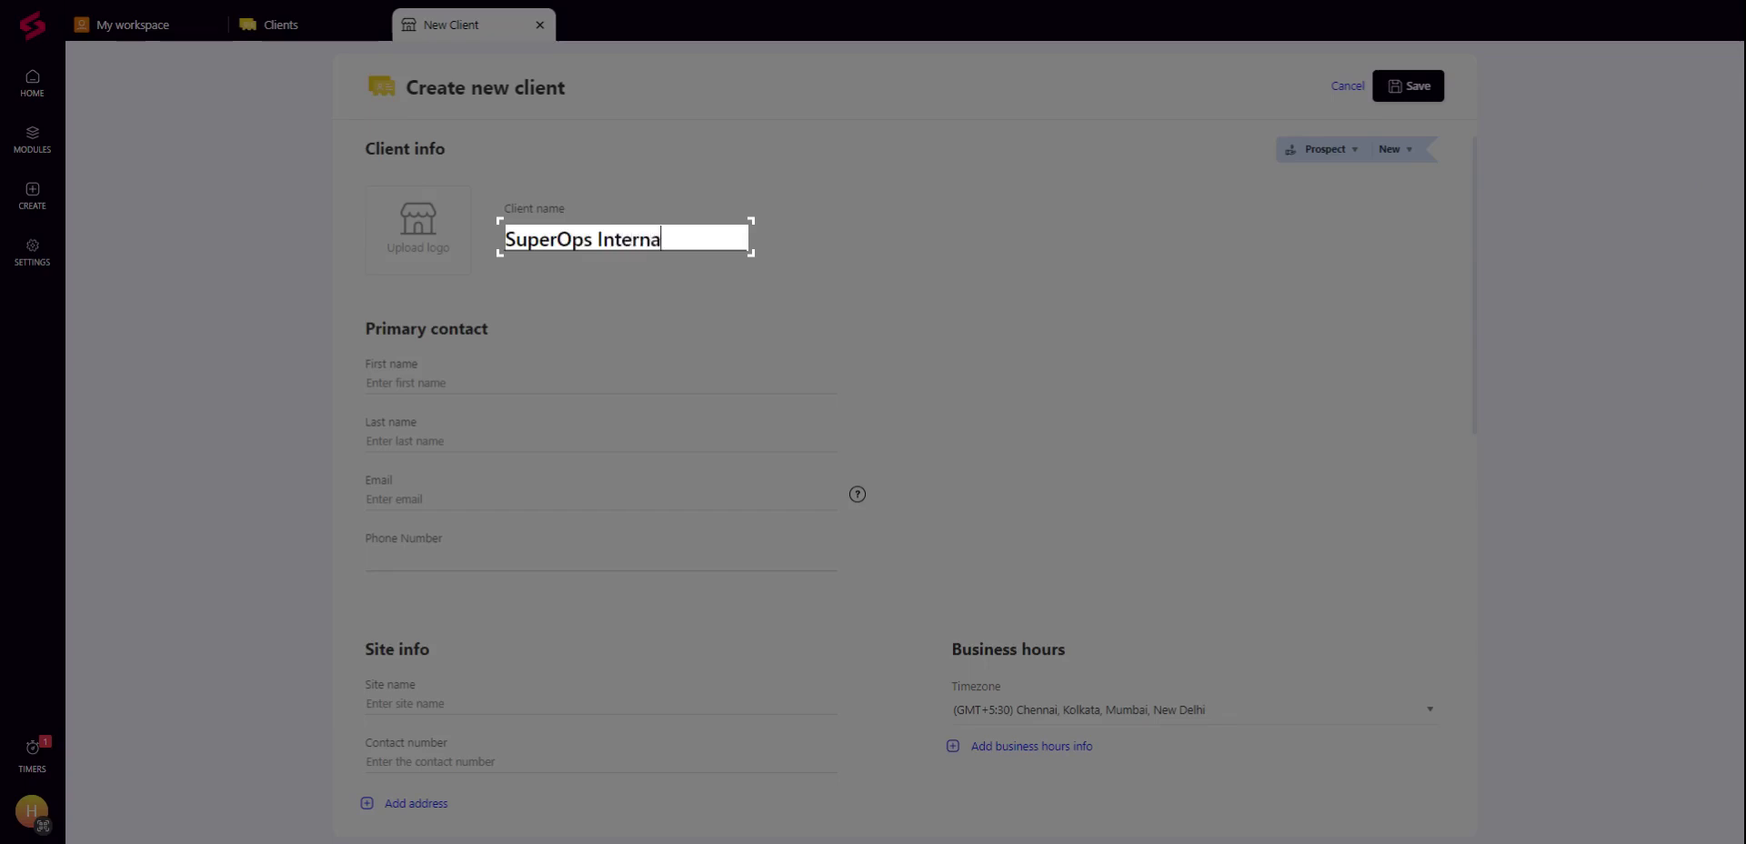
{"action": "type", "text": "l"}
{"action": "left_click", "coordinate": [564, 376]}
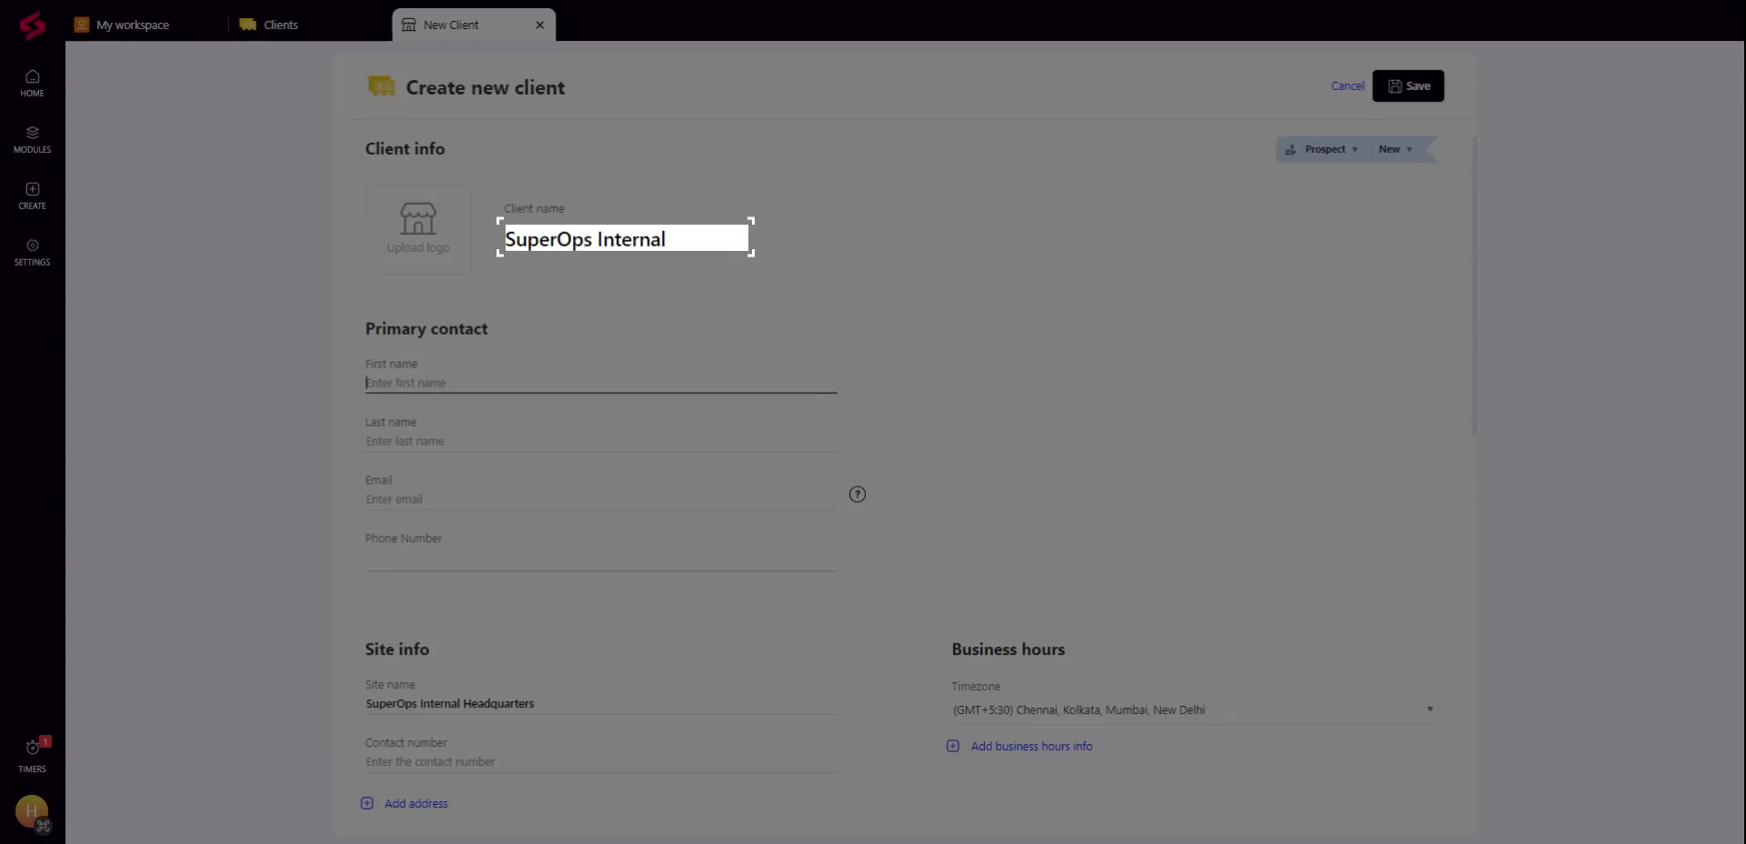
{"action": "type", "text": "Su"}
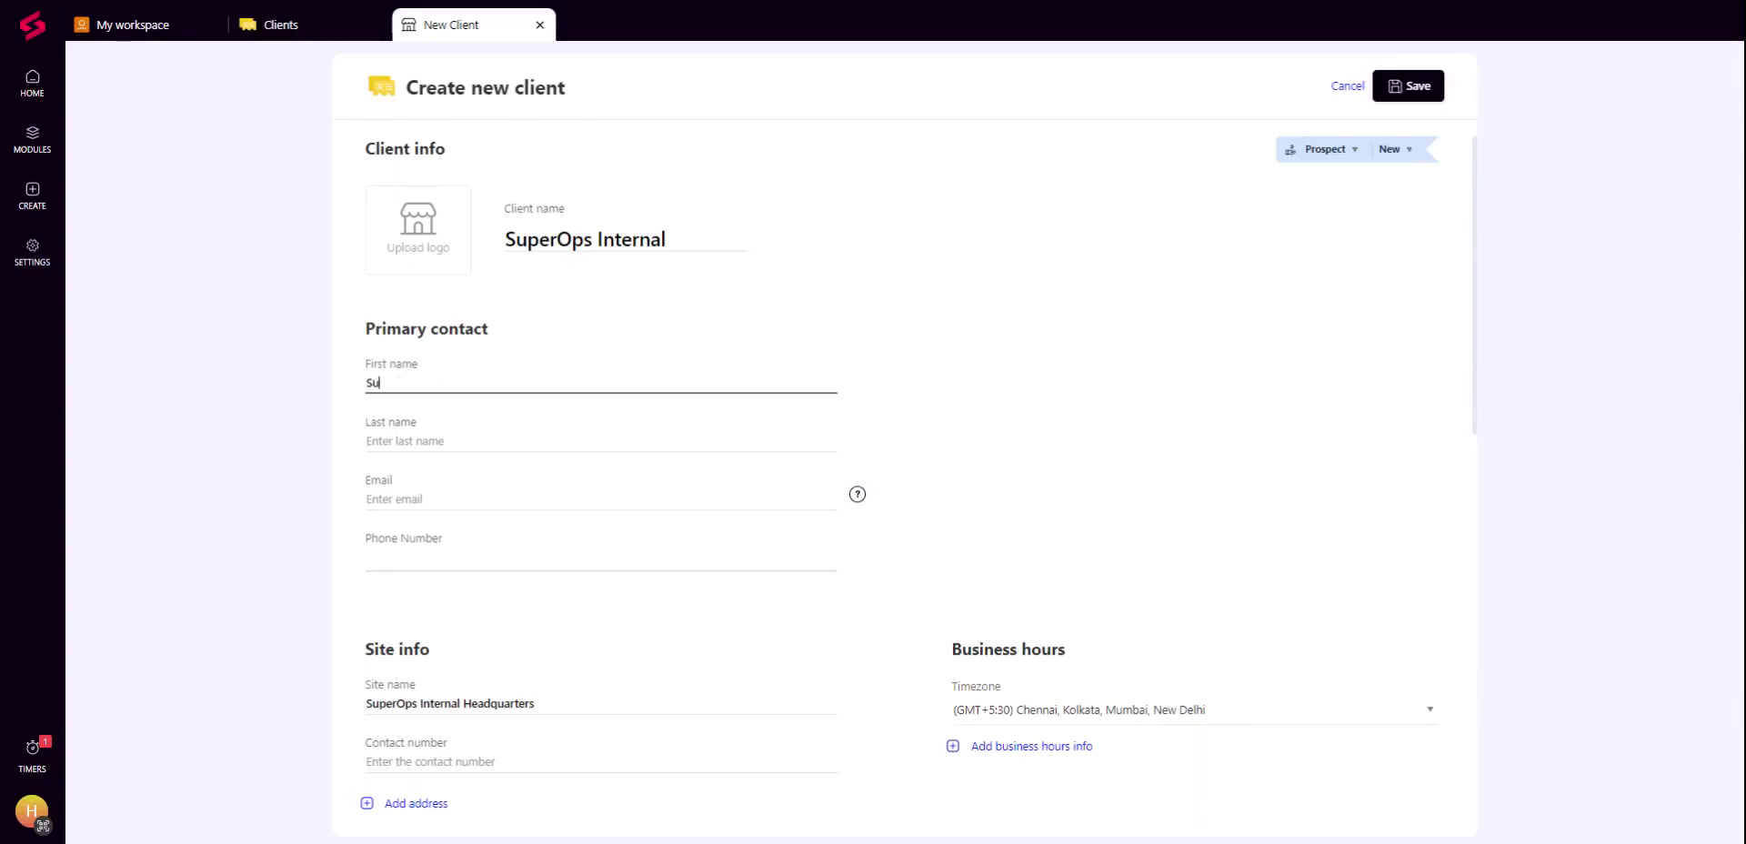
{"action": "type", "text": "perOps"}
{"action": "key", "text": "Tab"}
{"action": "type", "text": "Internal"}
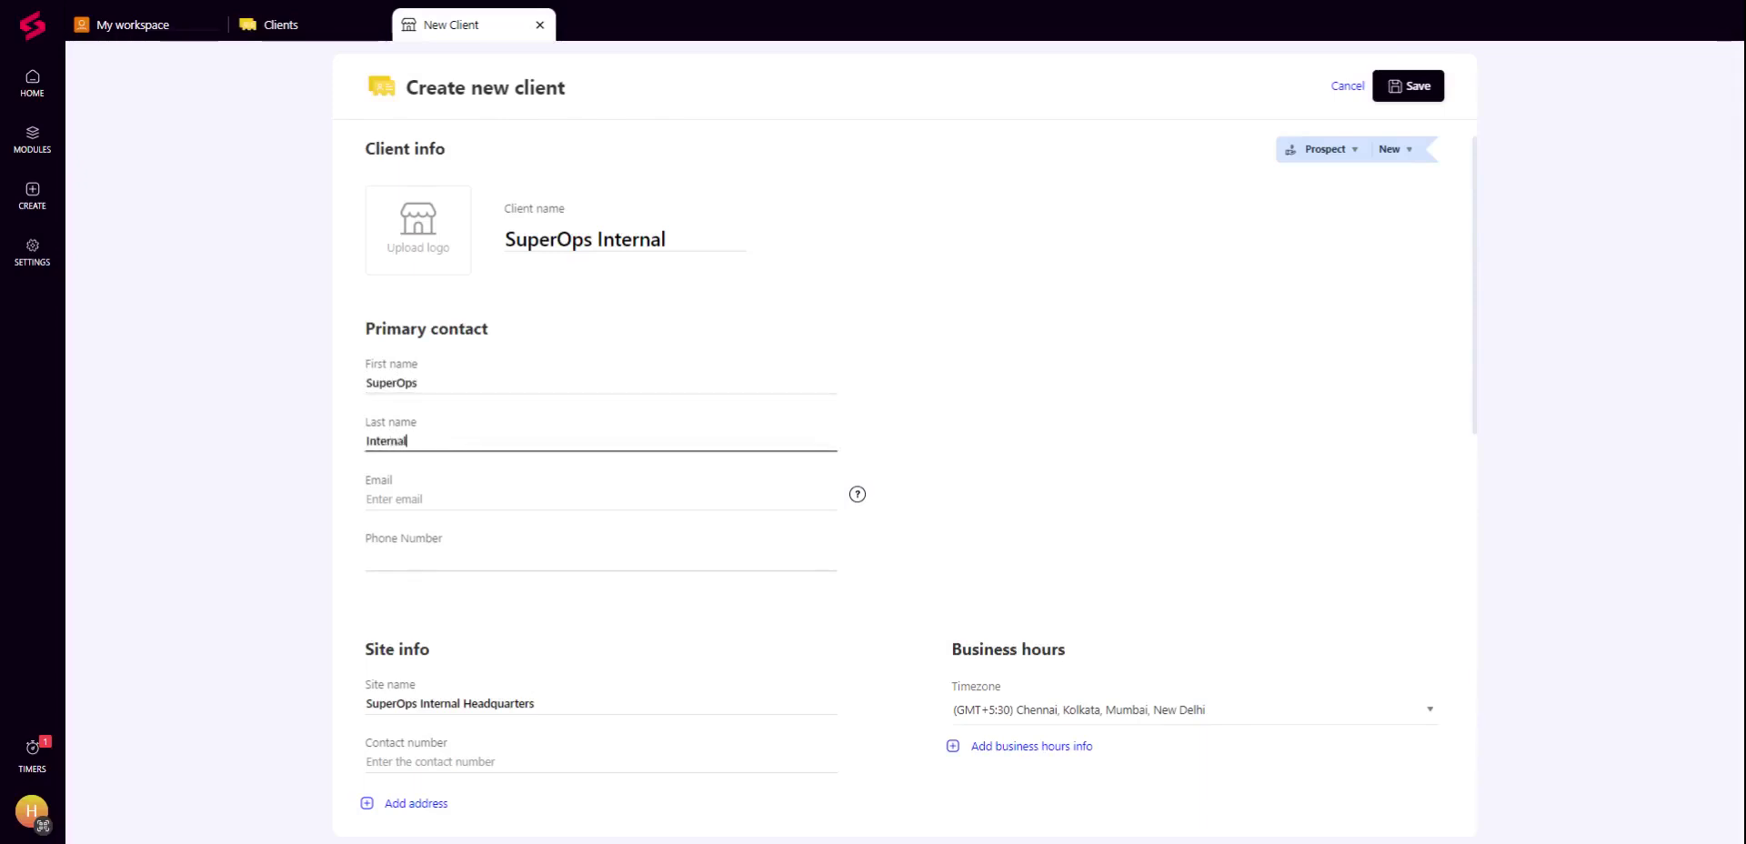
{"action": "key", "text": "Tab"}
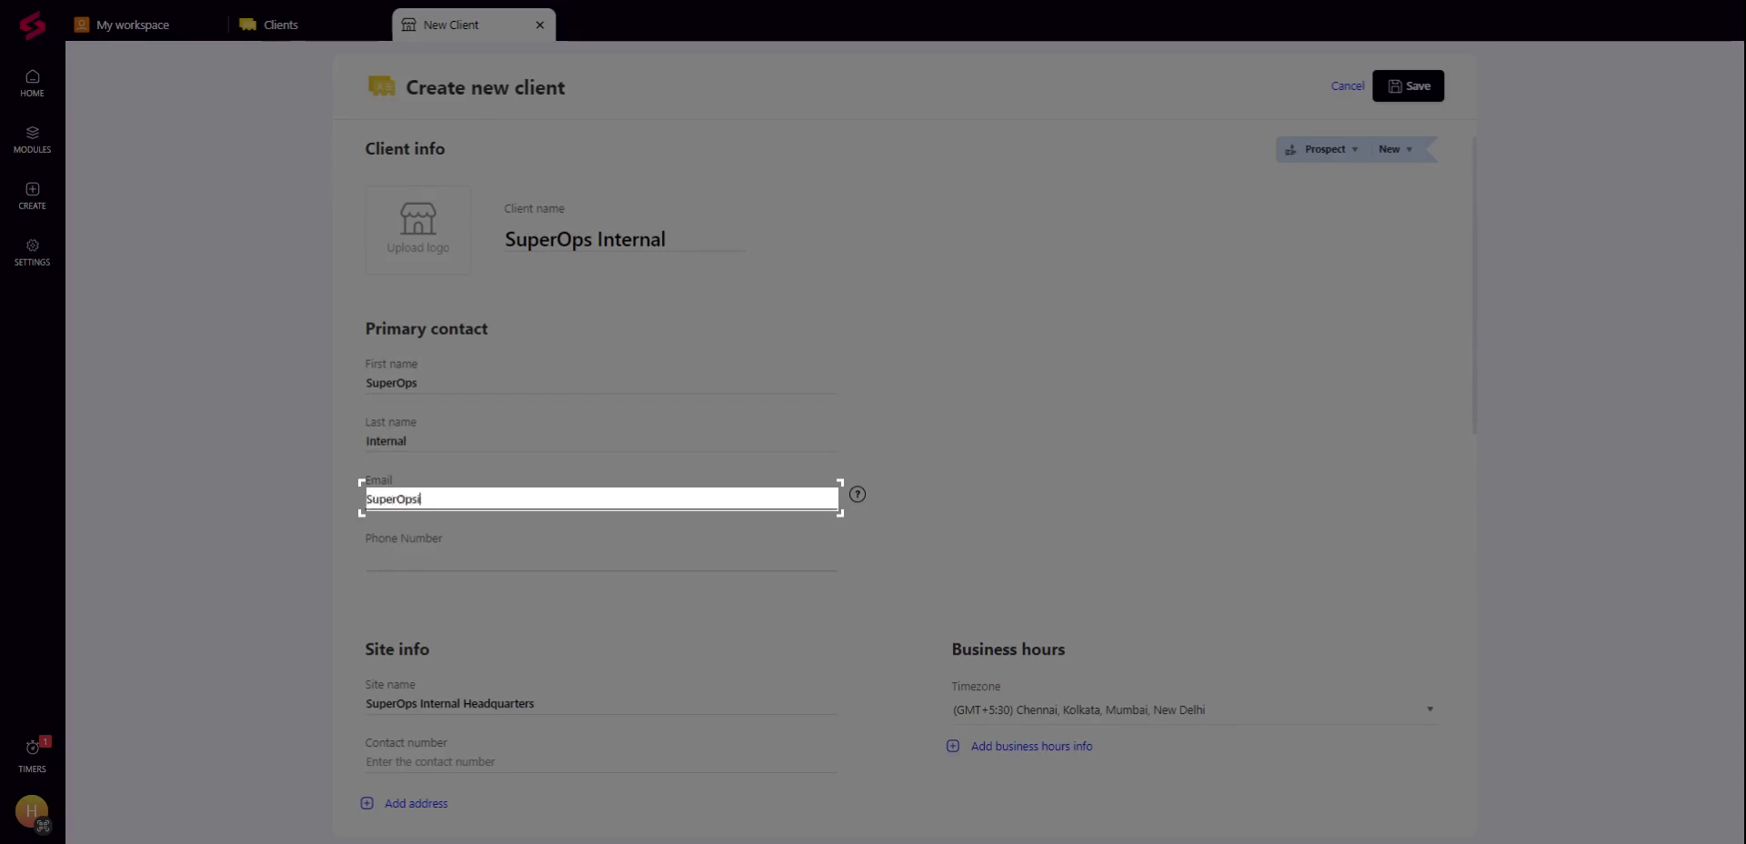
- Add the SuperOps Internal Headquarters site and the superops.ai email domain
{"action": "key", "text": "Tab"}
{"action": "key", "text": "Tab"}
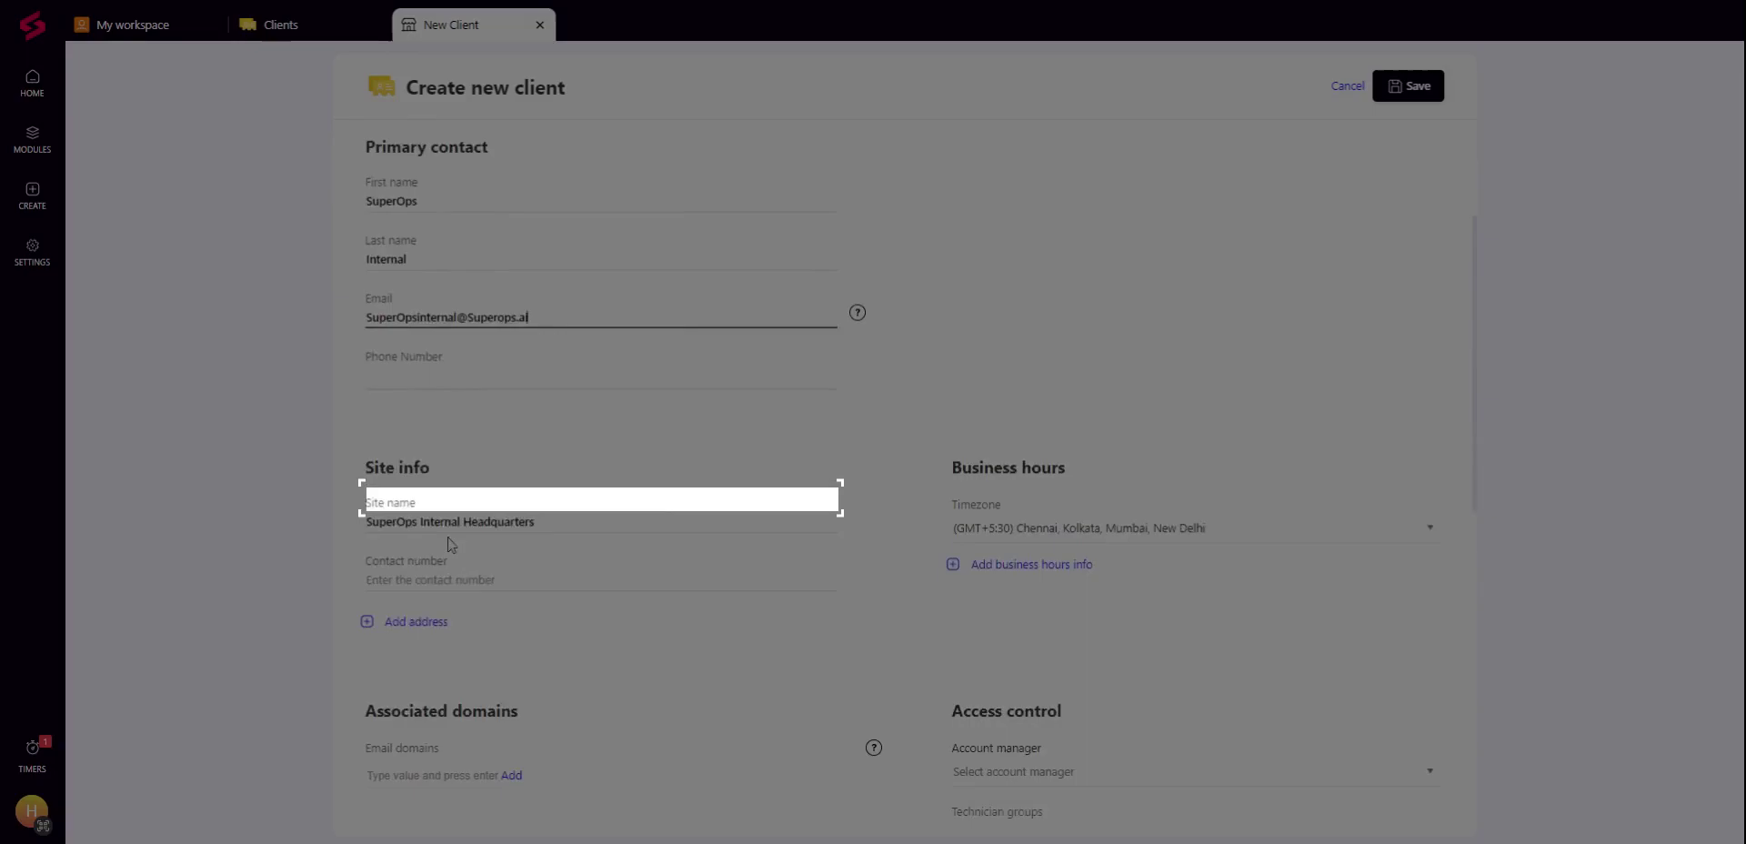
{"action": "key", "text": "Tab"}
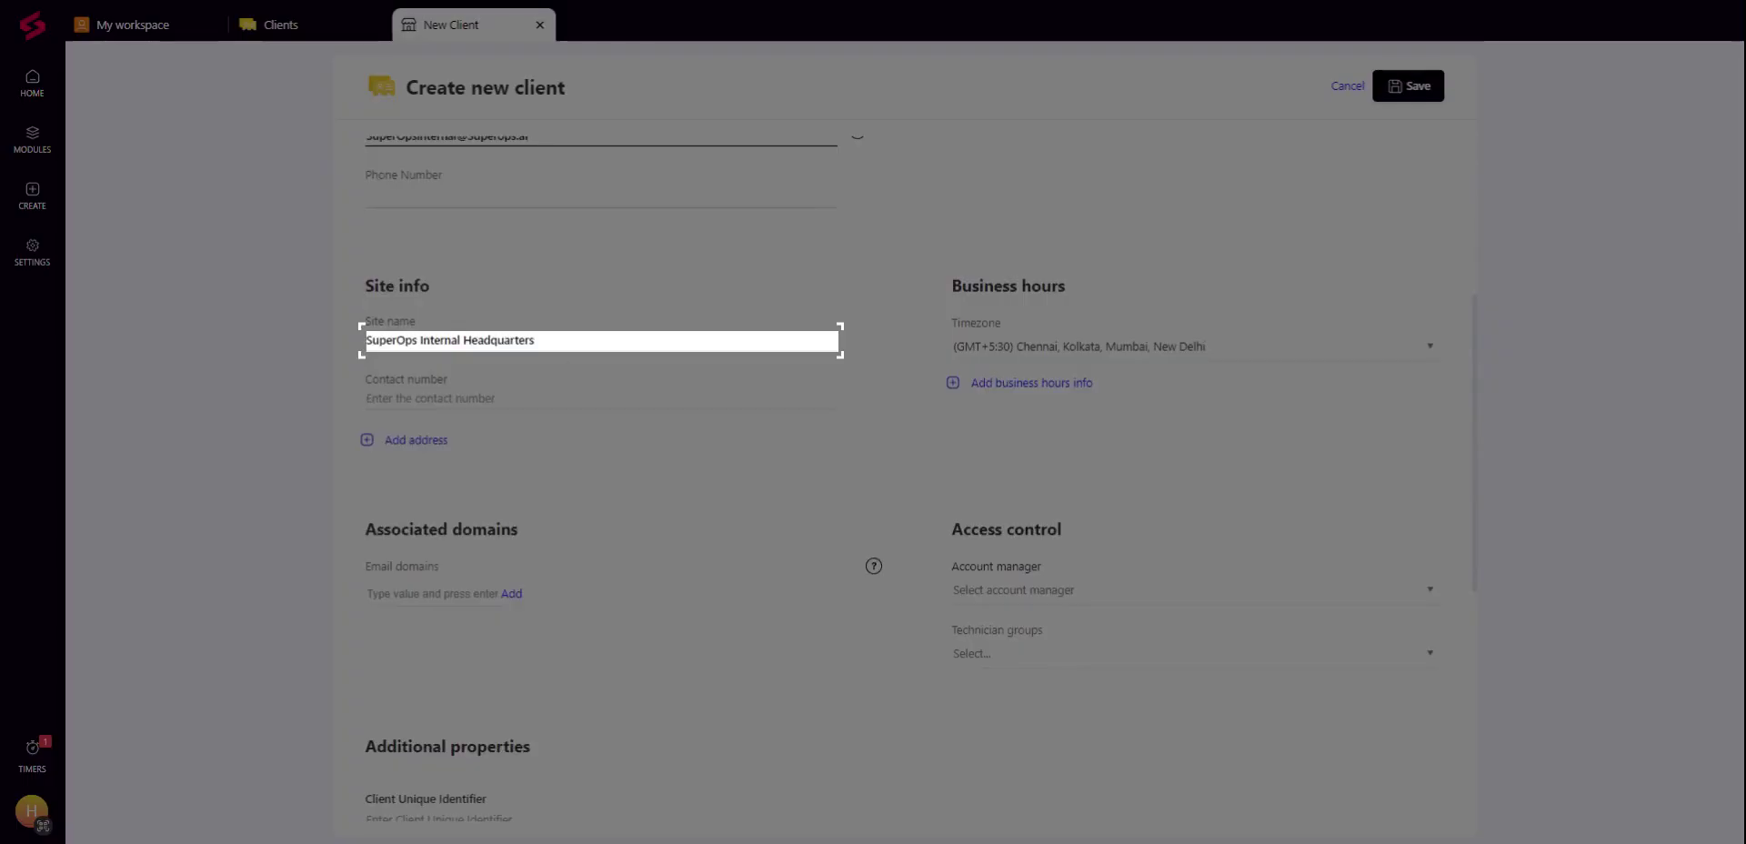
{"action": "scroll", "coordinate": [585, 475], "scroll_direction": "down", "scroll_amount": 4}
{"action": "scroll", "coordinate": [584, 476], "scroll_direction": "down", "scroll_amount": 2}
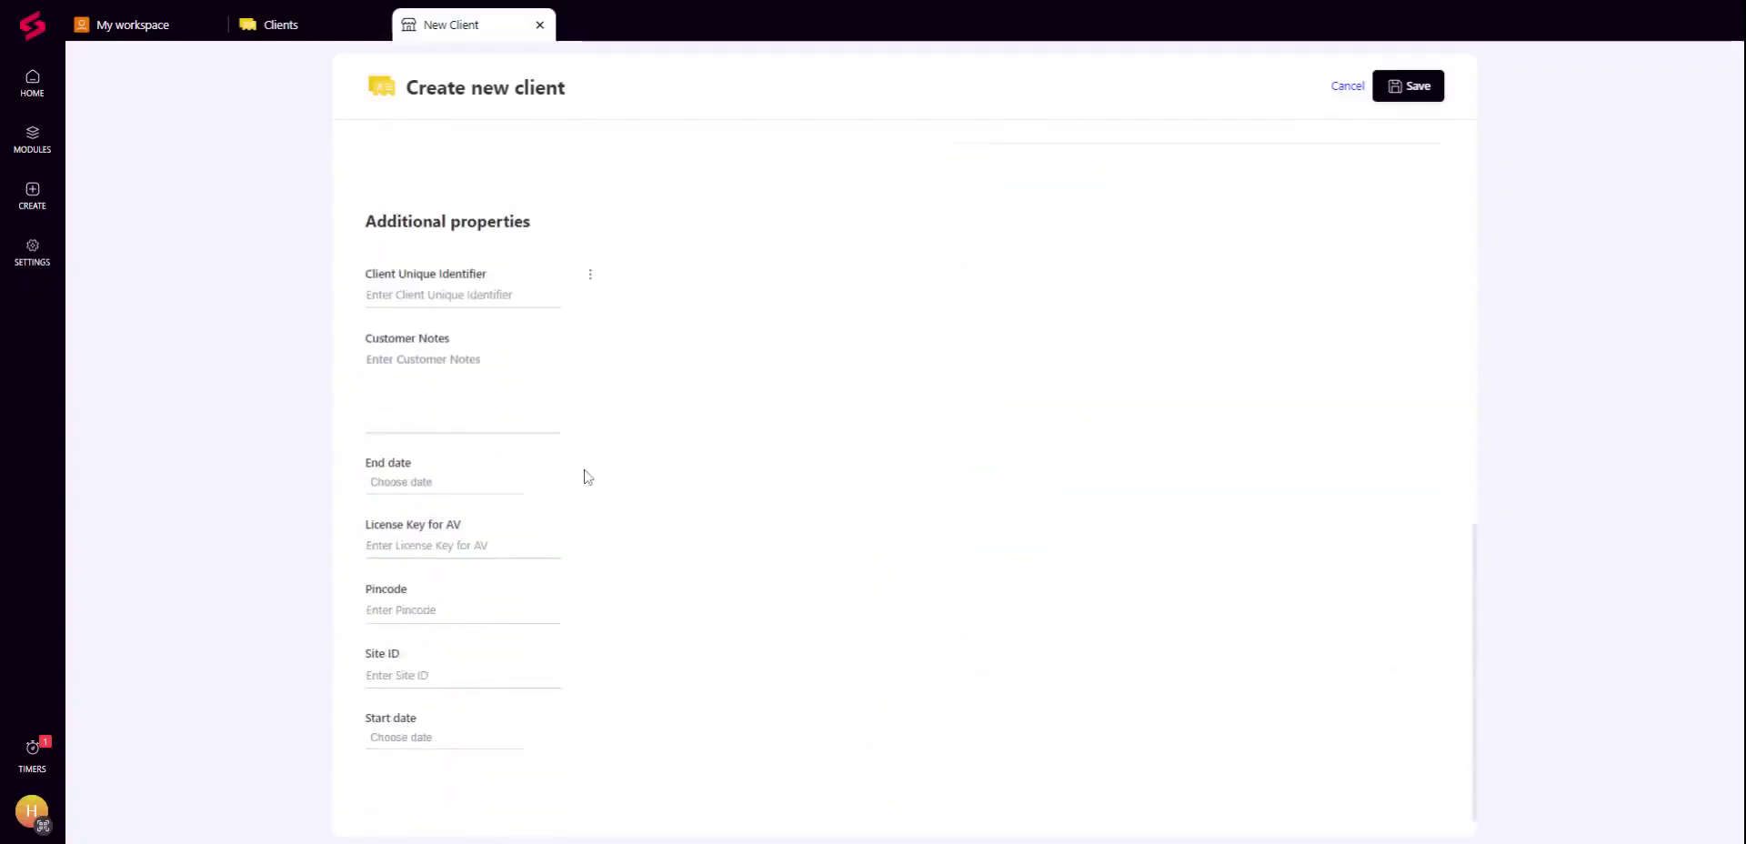
{"action": "scroll", "coordinate": [584, 476], "scroll_direction": "up", "scroll_amount": 2}
{"action": "type", "text": "s"}
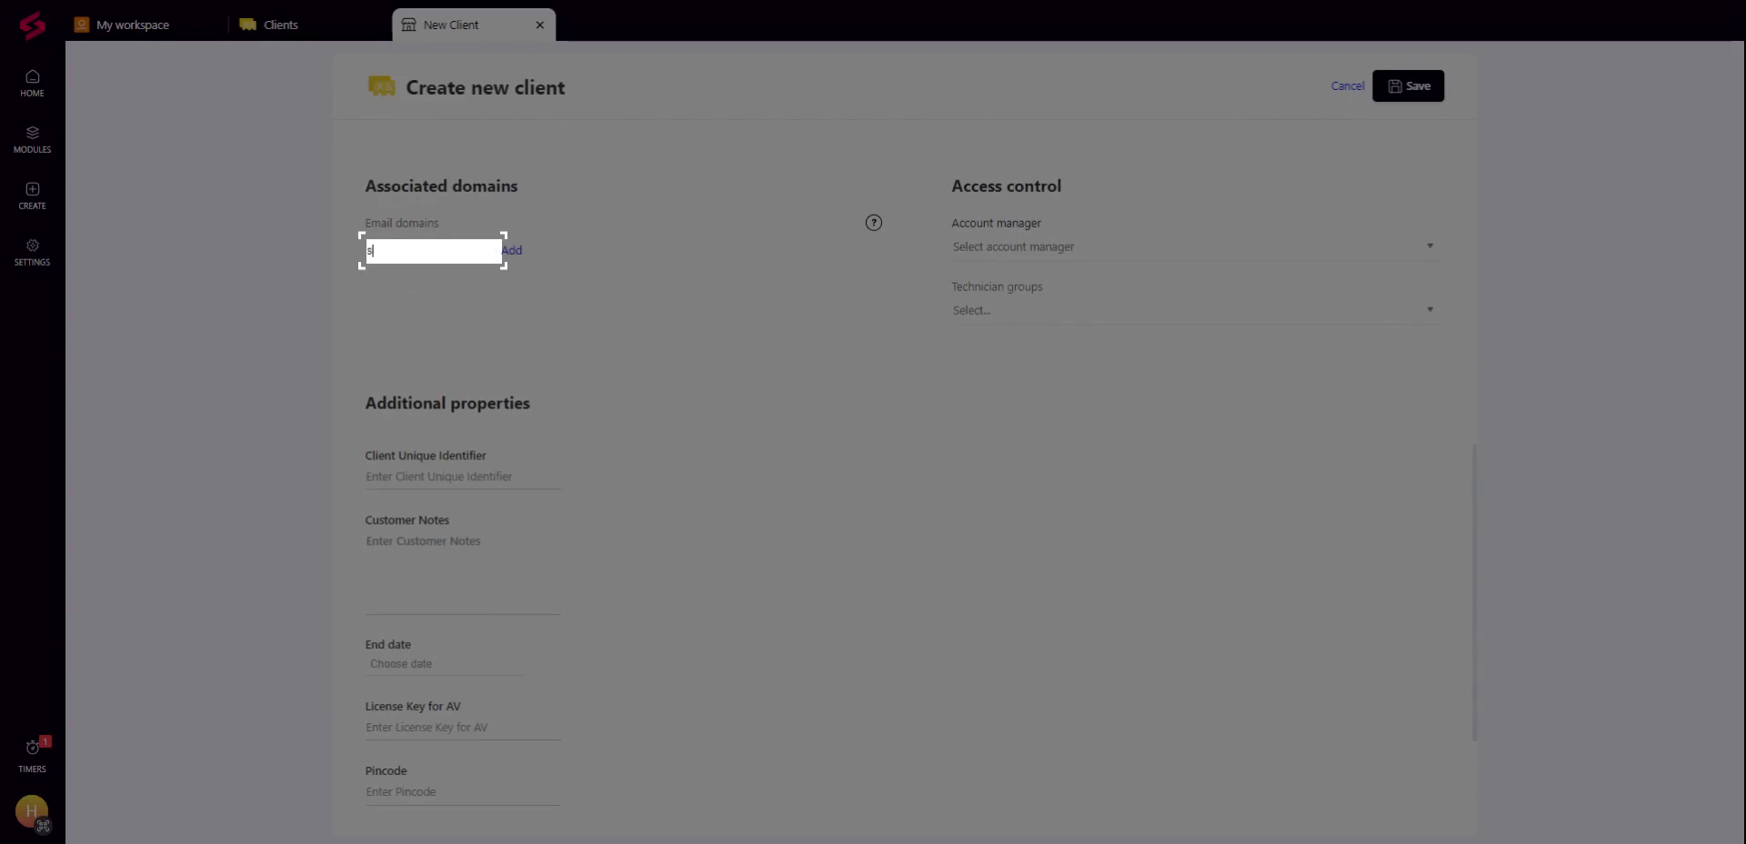
{"action": "type", "text": "uperops.ai"}
{"action": "key", "text": "Return"}
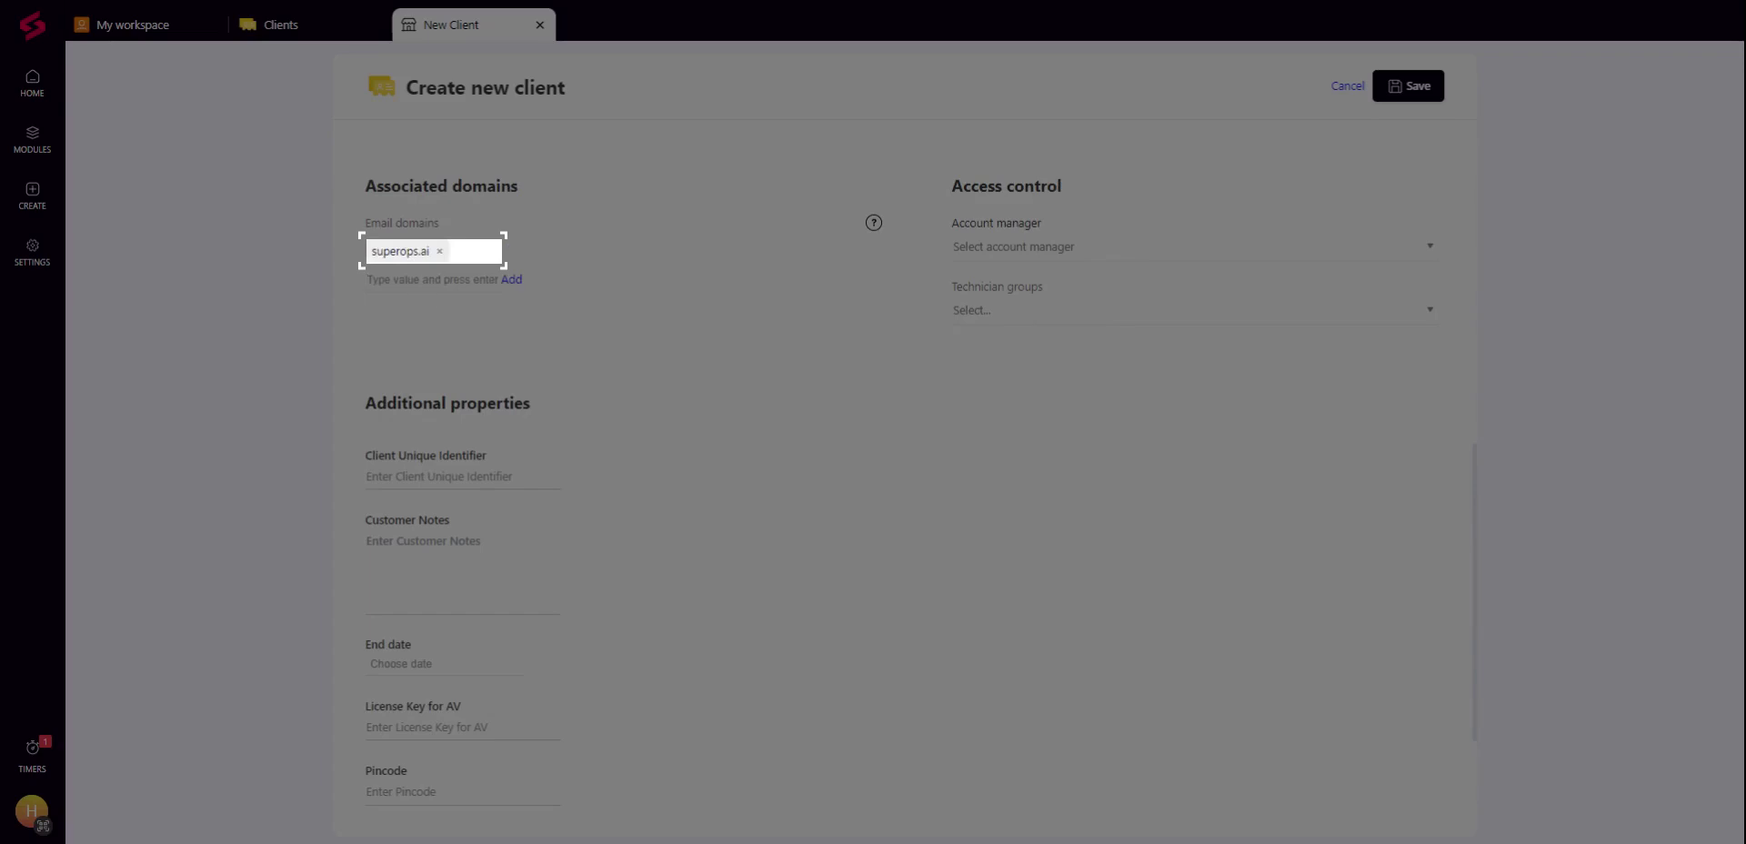
- Set the SuperOps Internal client's stage to Active via the Prospect badge, then save the client
{"action": "mouse_move", "coordinate": [462, 466]}
{"action": "scroll", "coordinate": [1322, 489], "scroll_direction": "up", "scroll_amount": 2}
{"action": "scroll", "coordinate": [1321, 489], "scroll_direction": "up", "scroll_amount": 3}
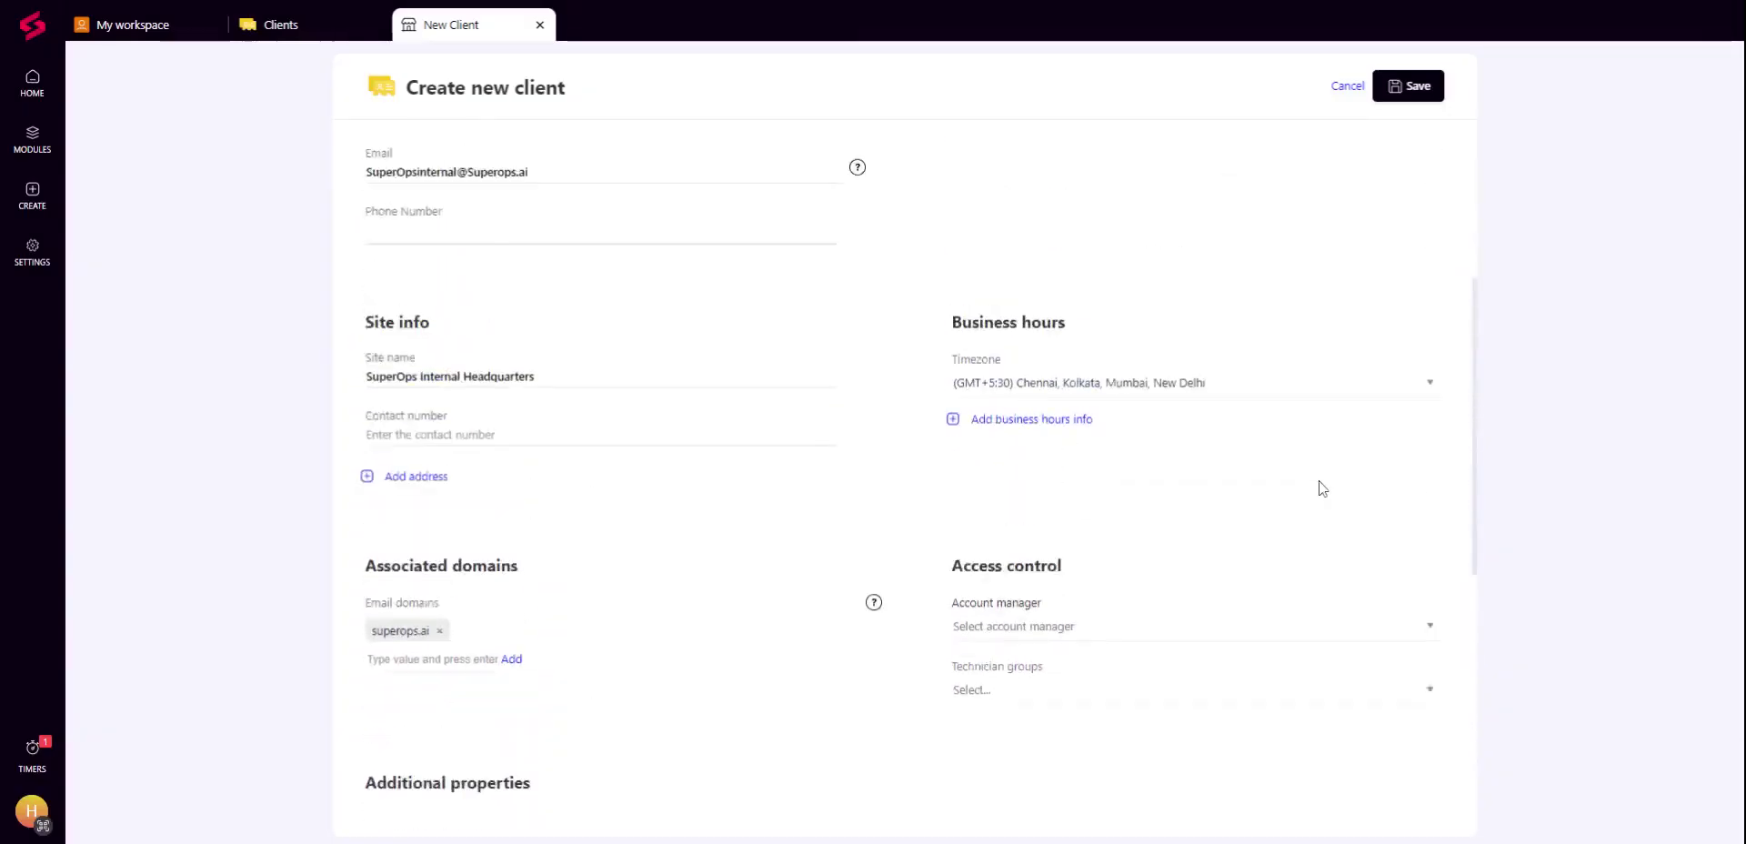
{"action": "scroll", "coordinate": [1321, 488], "scroll_direction": "up", "scroll_amount": 4}
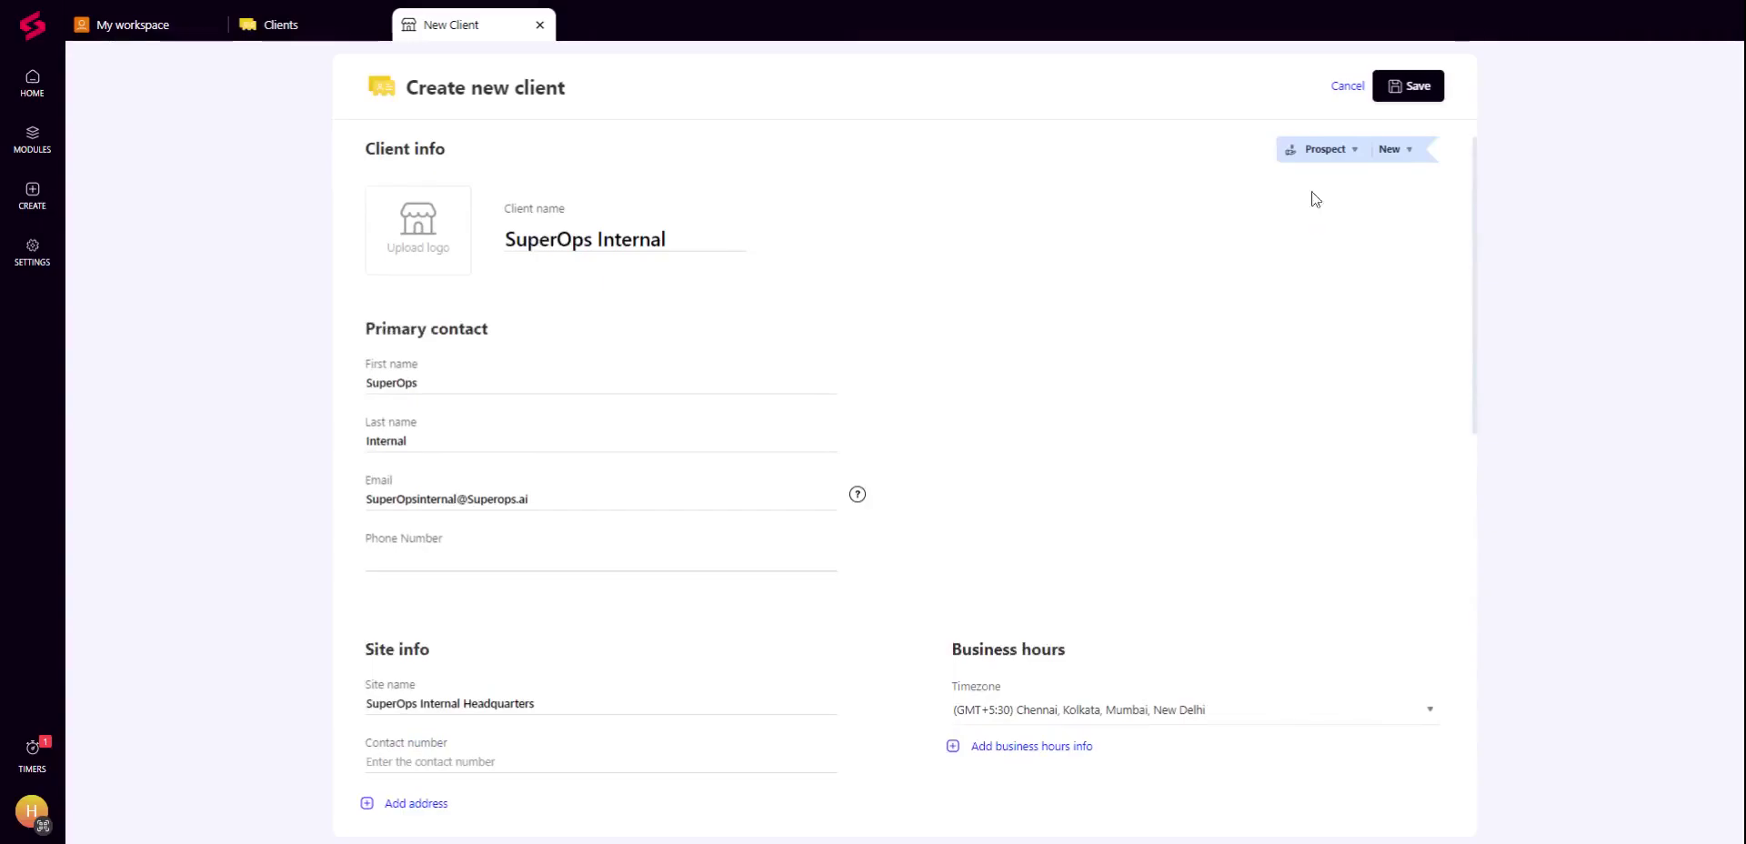
{"action": "left_click", "coordinate": [1348, 162]}
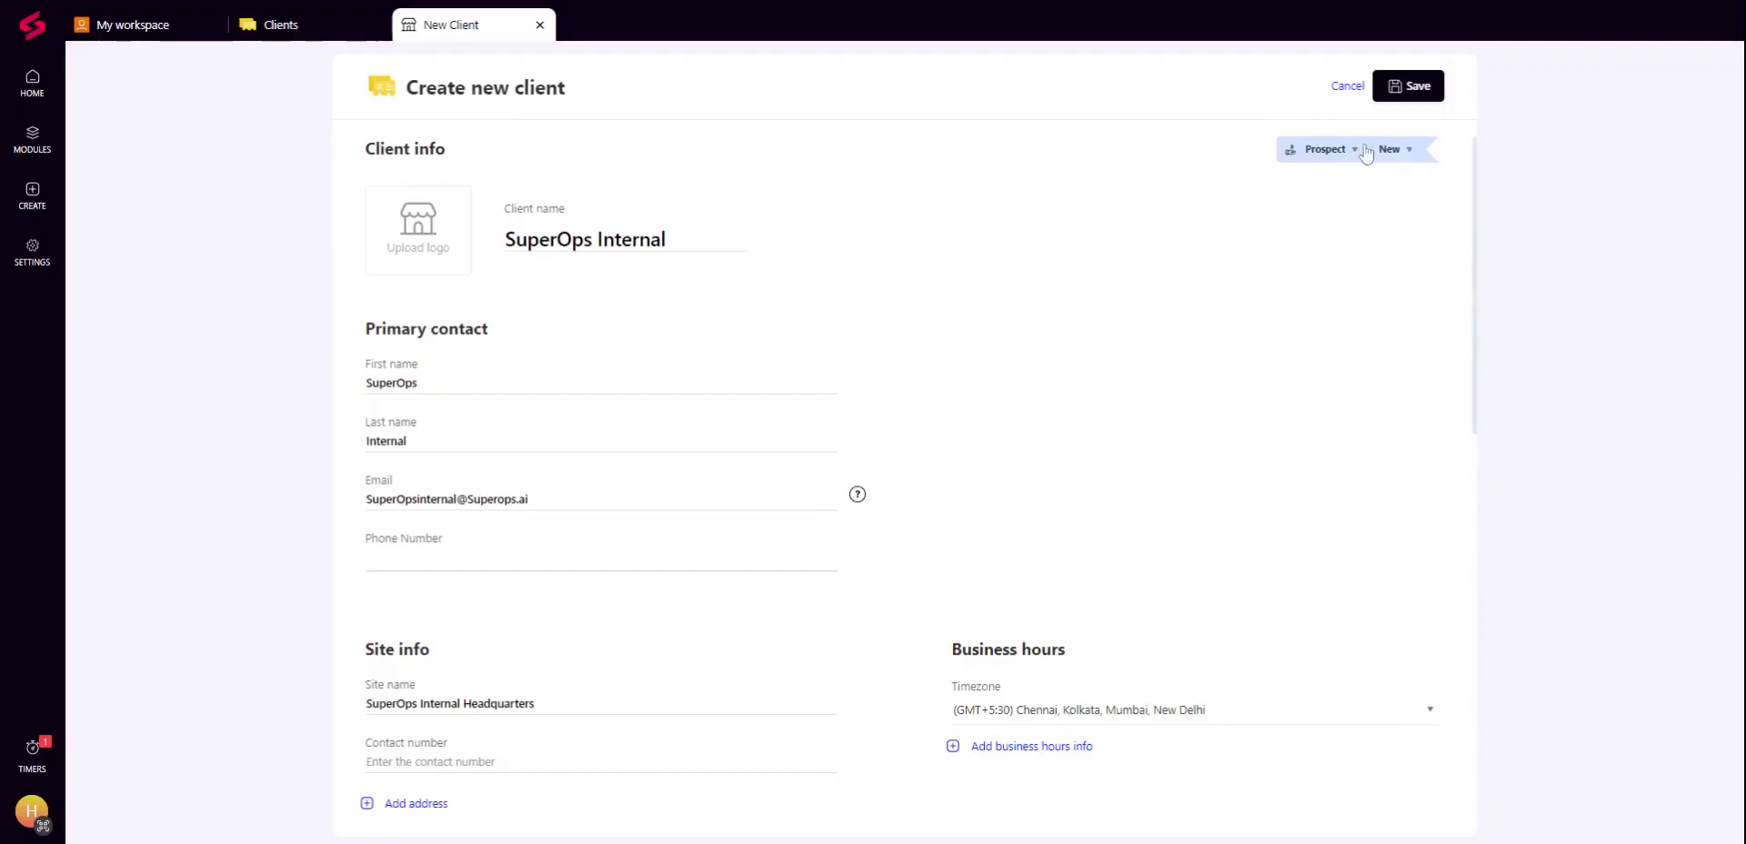
{"action": "left_click", "coordinate": [1347, 160]}
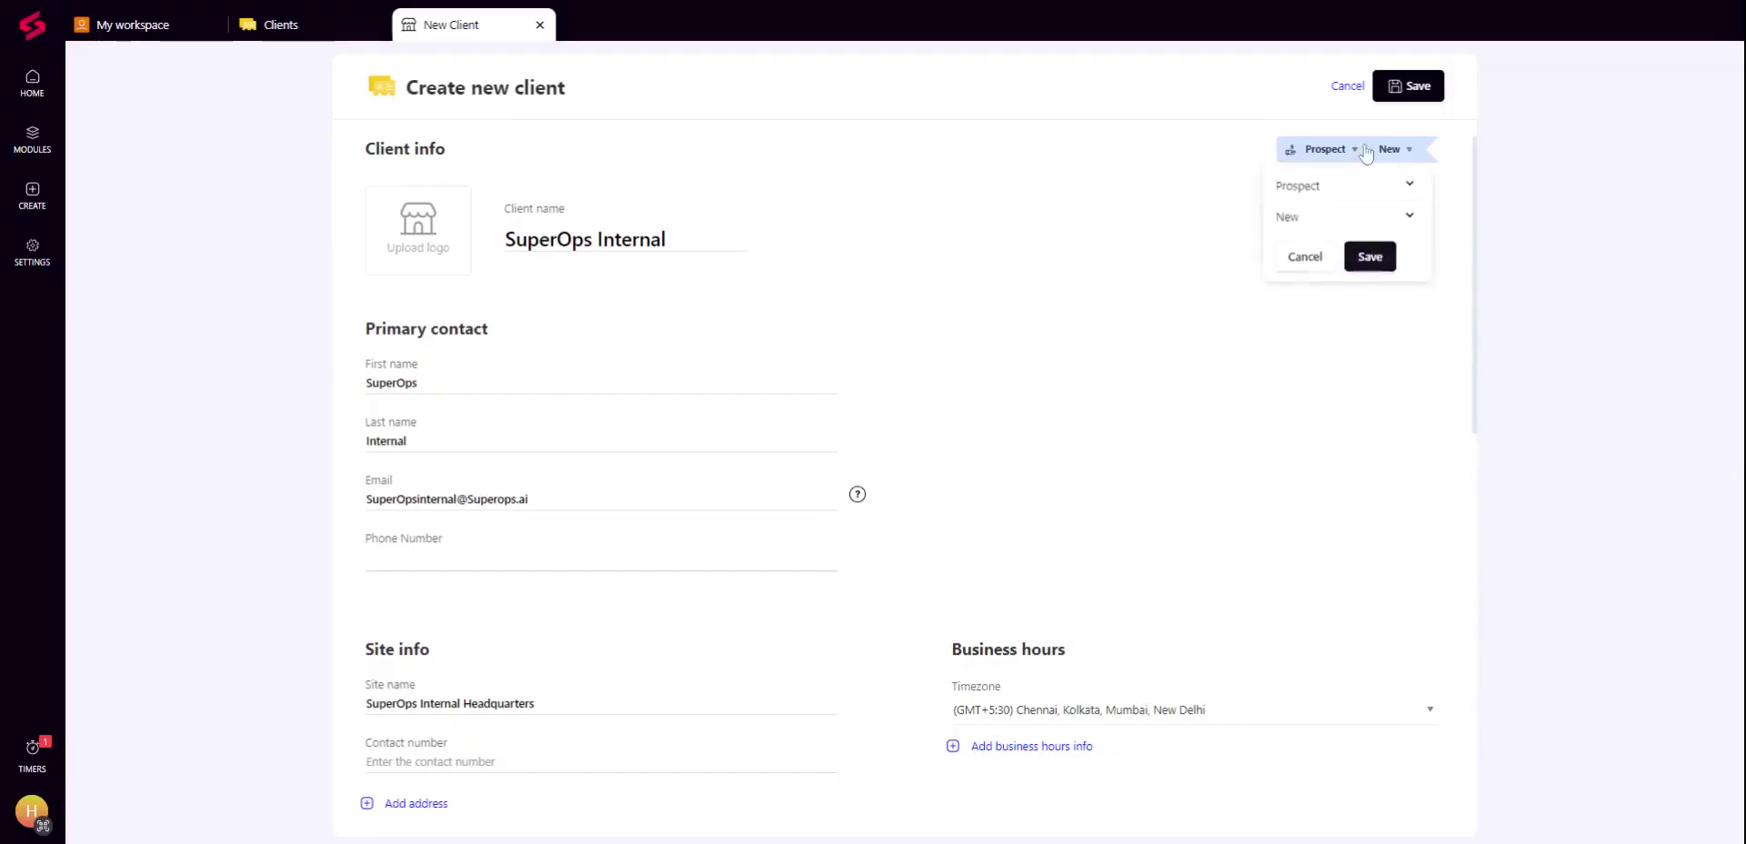
{"action": "left_click", "coordinate": [1331, 188]}
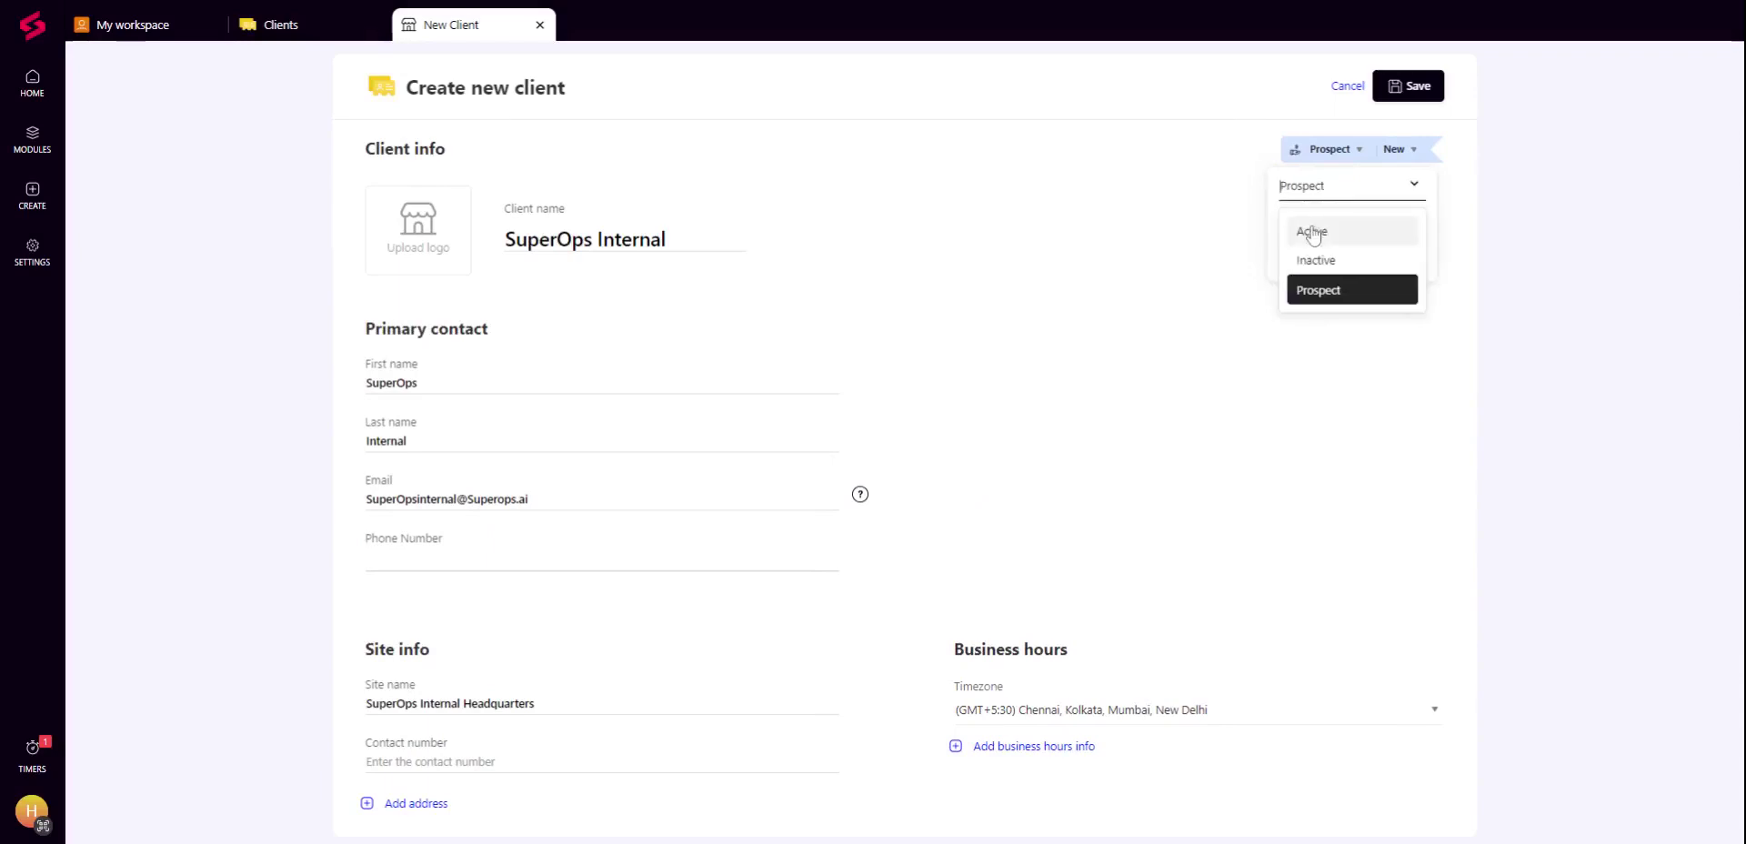
{"action": "left_click", "coordinate": [1312, 233]}
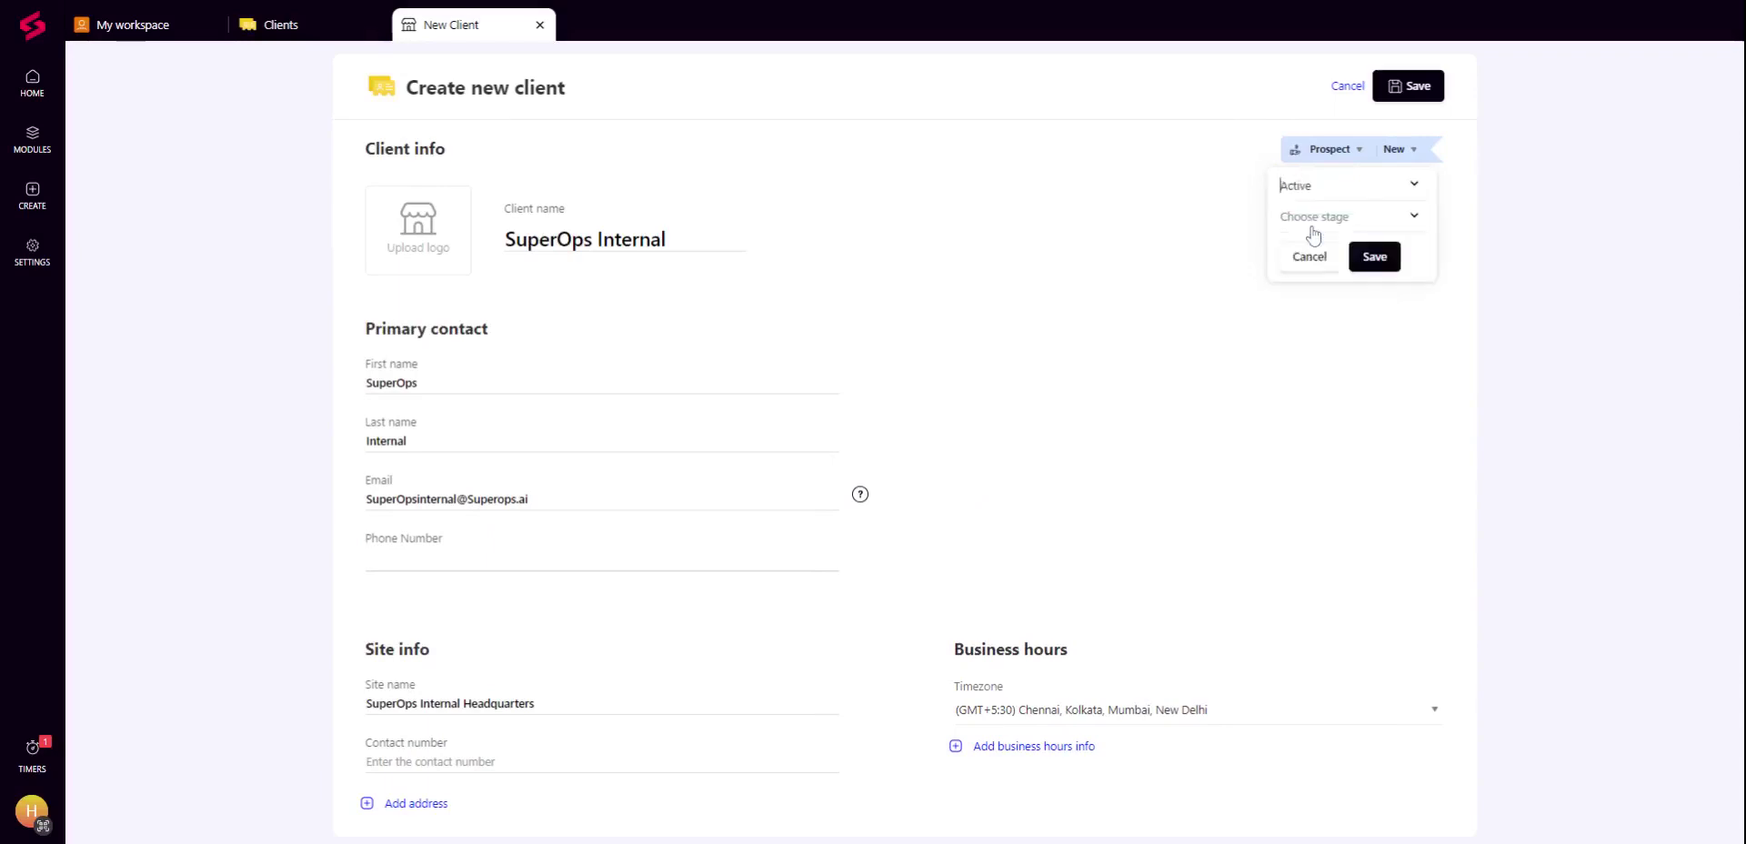
{"action": "left_click", "coordinate": [1367, 259]}
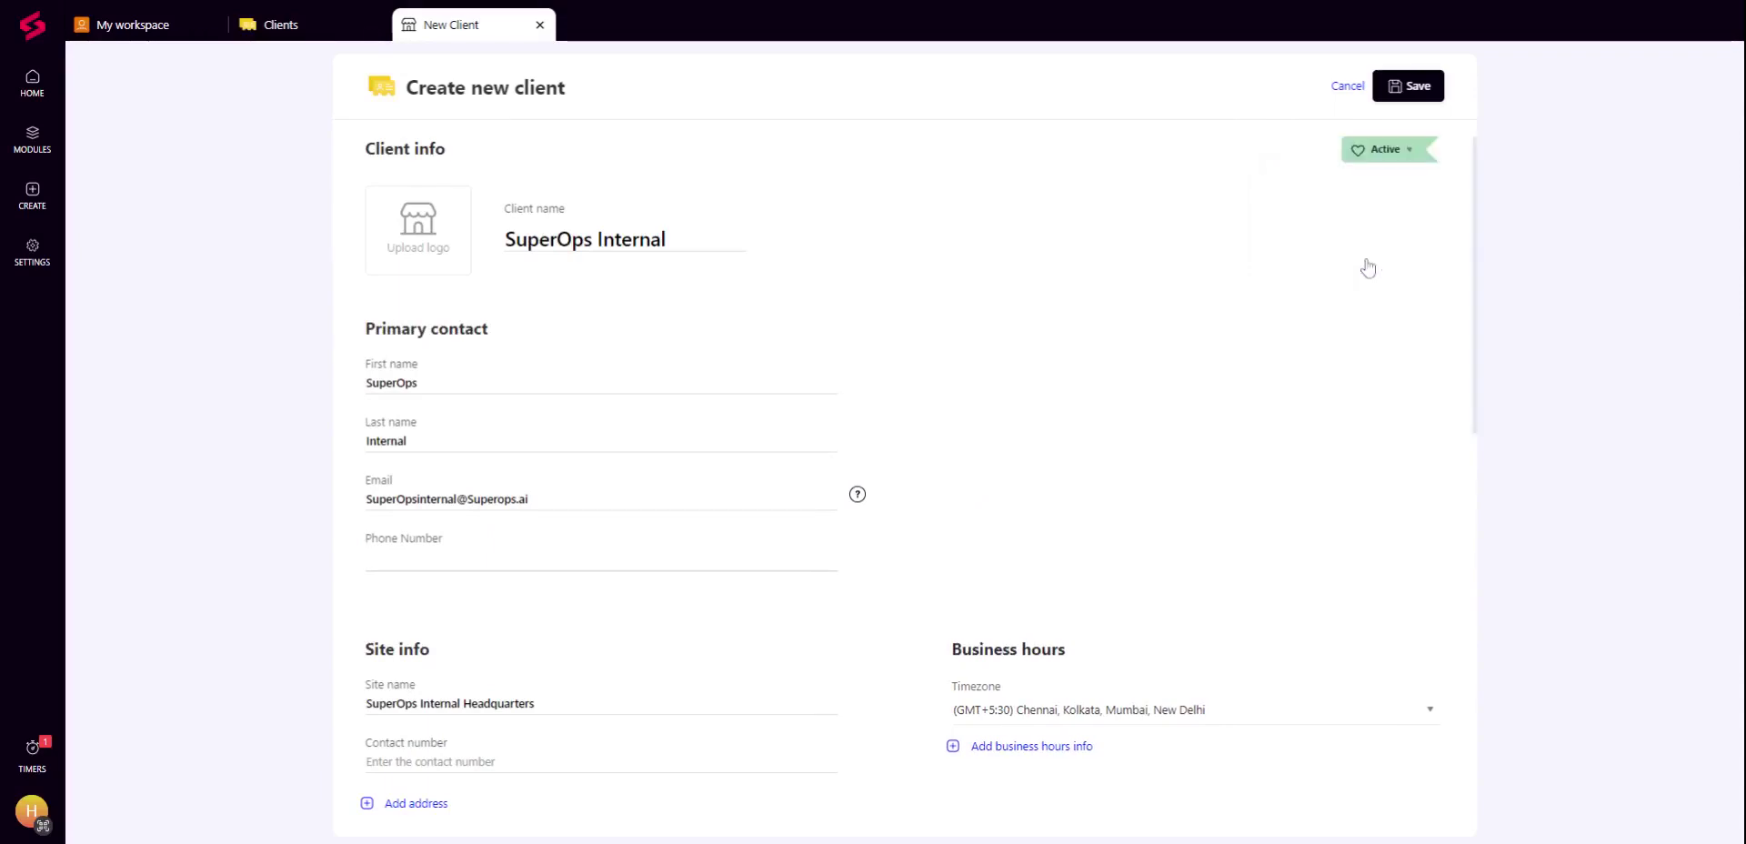
{"action": "left_click", "coordinate": [1408, 88]}
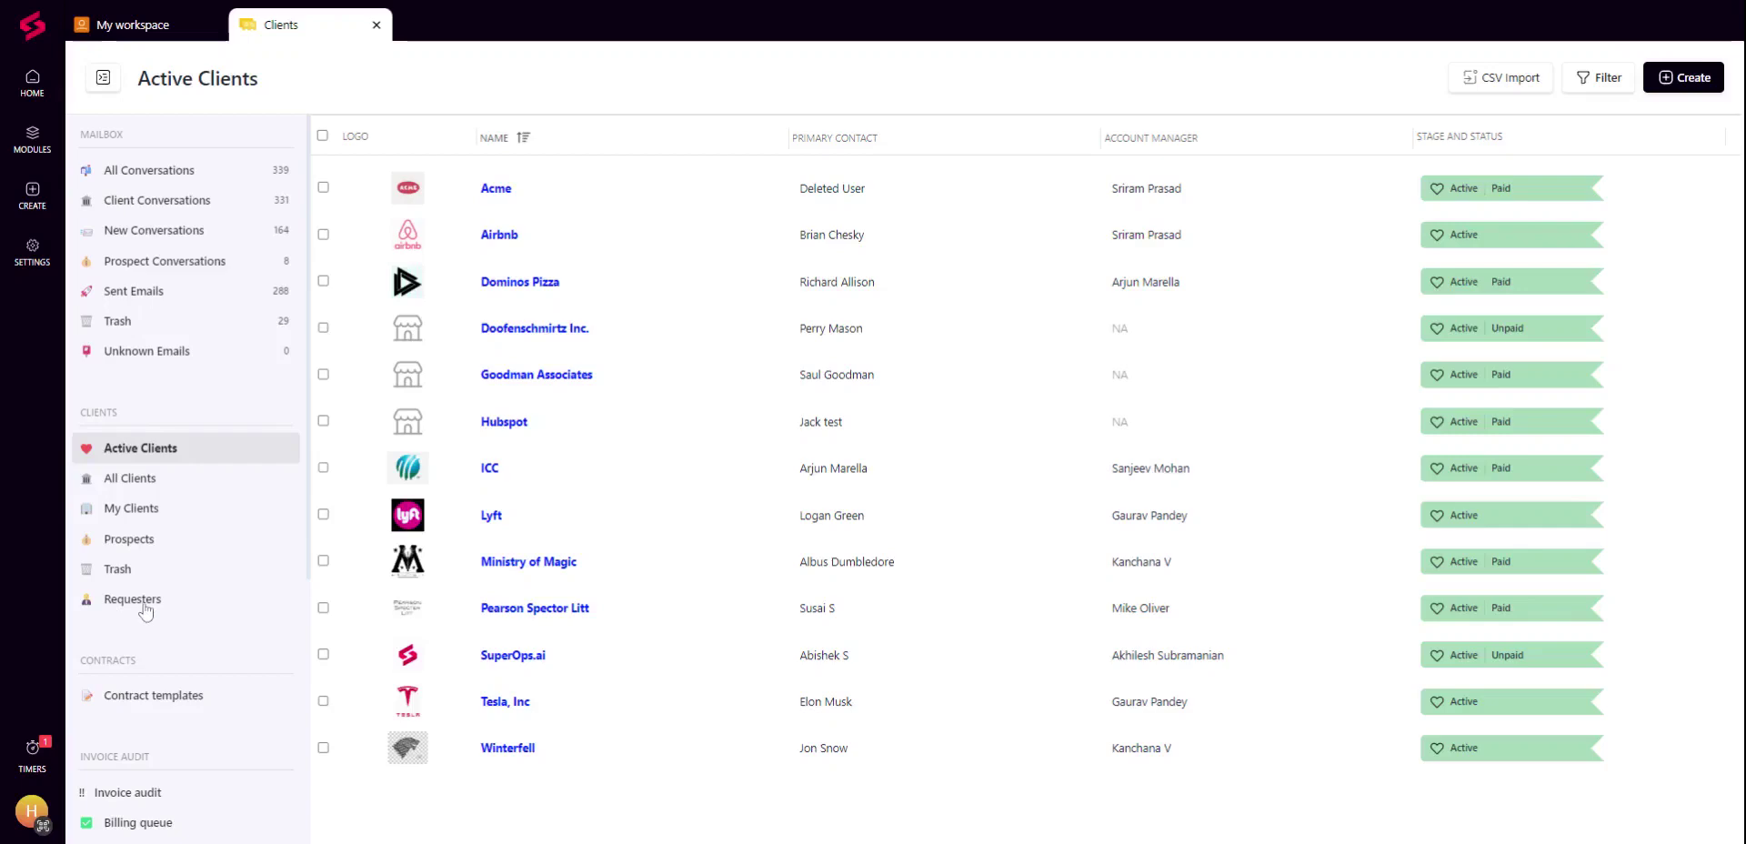
- Go to the Requesters list under Clients in the left sidebar
{"action": "left_click", "coordinate": [145, 609]}
{"action": "left_click", "coordinate": [146, 609]}
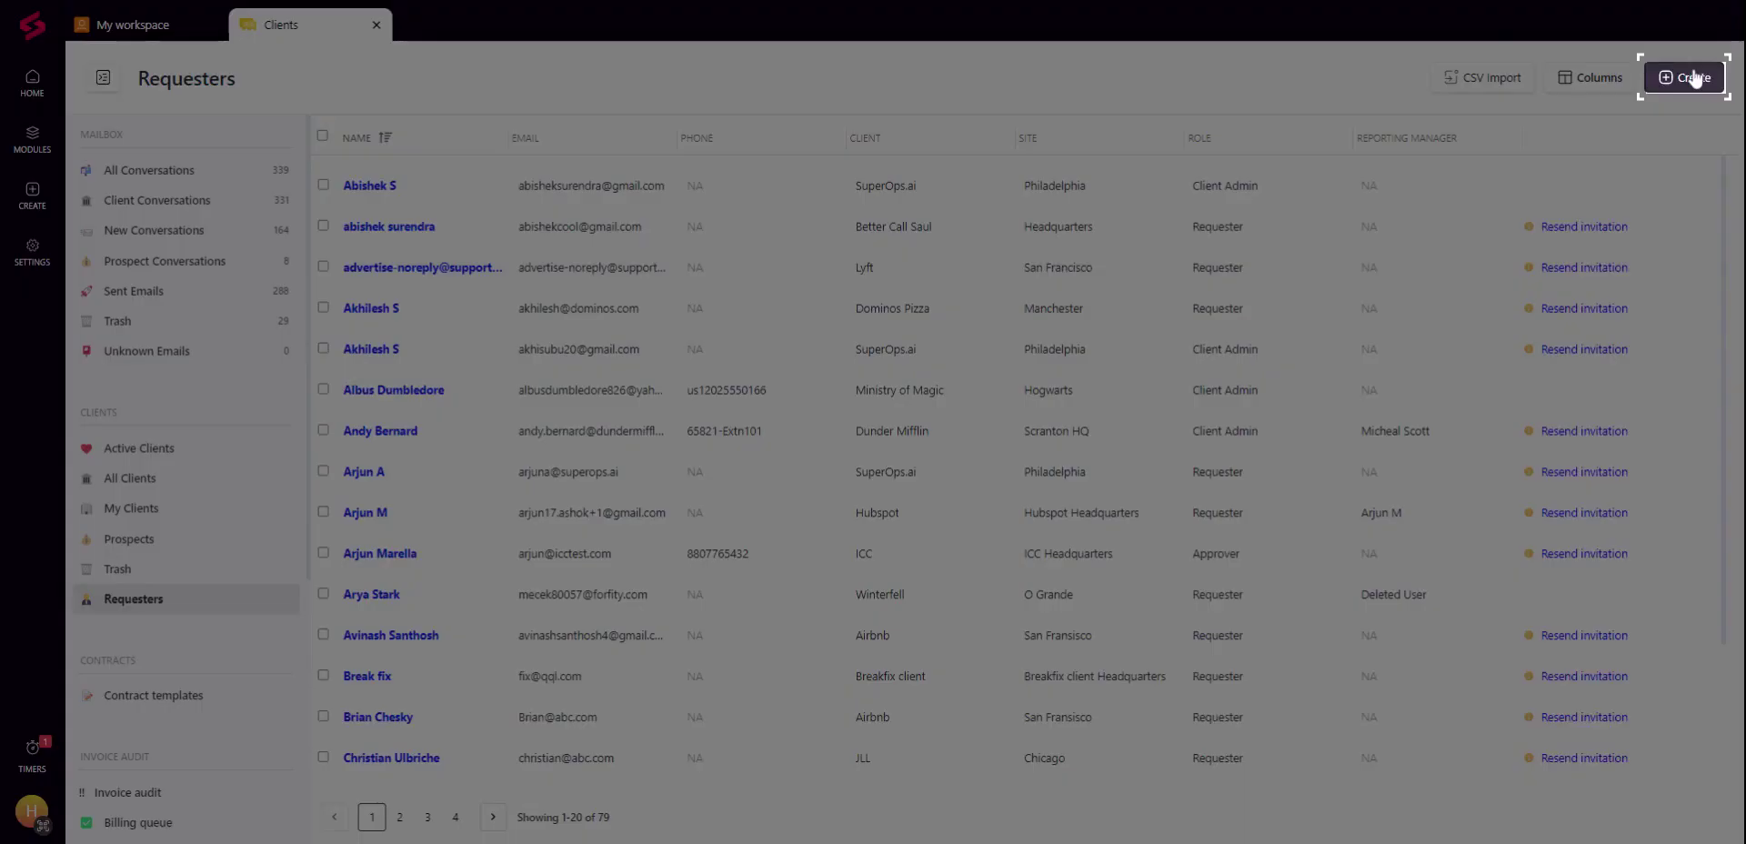
{"action": "left_click", "coordinate": [1695, 79]}
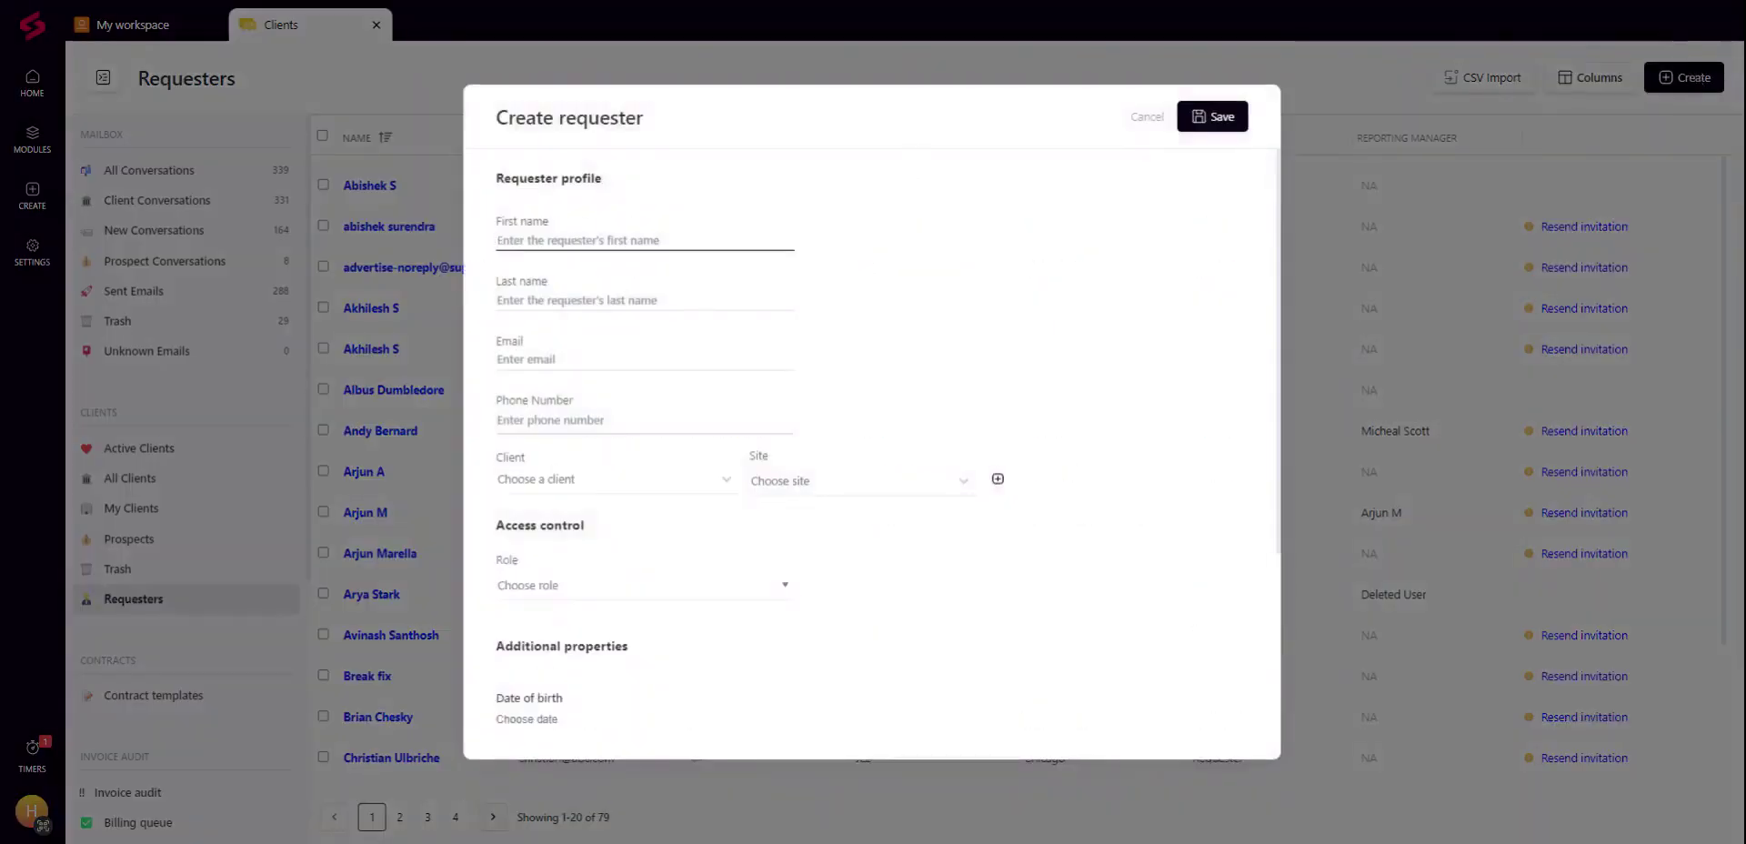
{"action": "type", "text": "Su"}
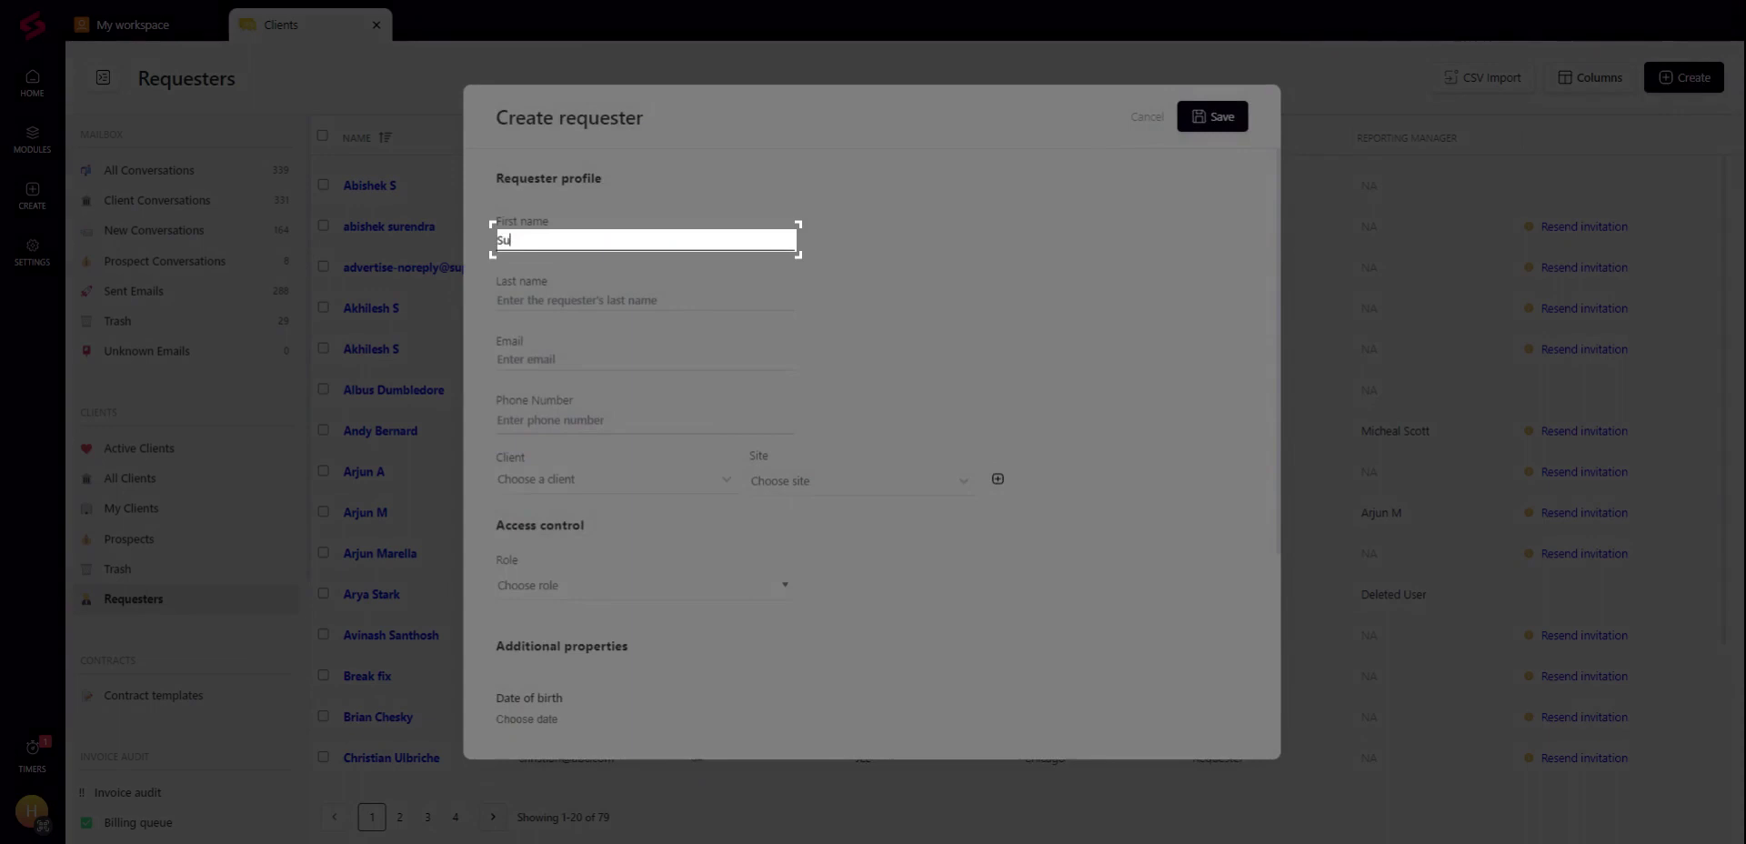
{"action": "type", "text": "perOps"}
{"action": "key", "text": "Tab"}
{"action": "type", "text": "Use"}
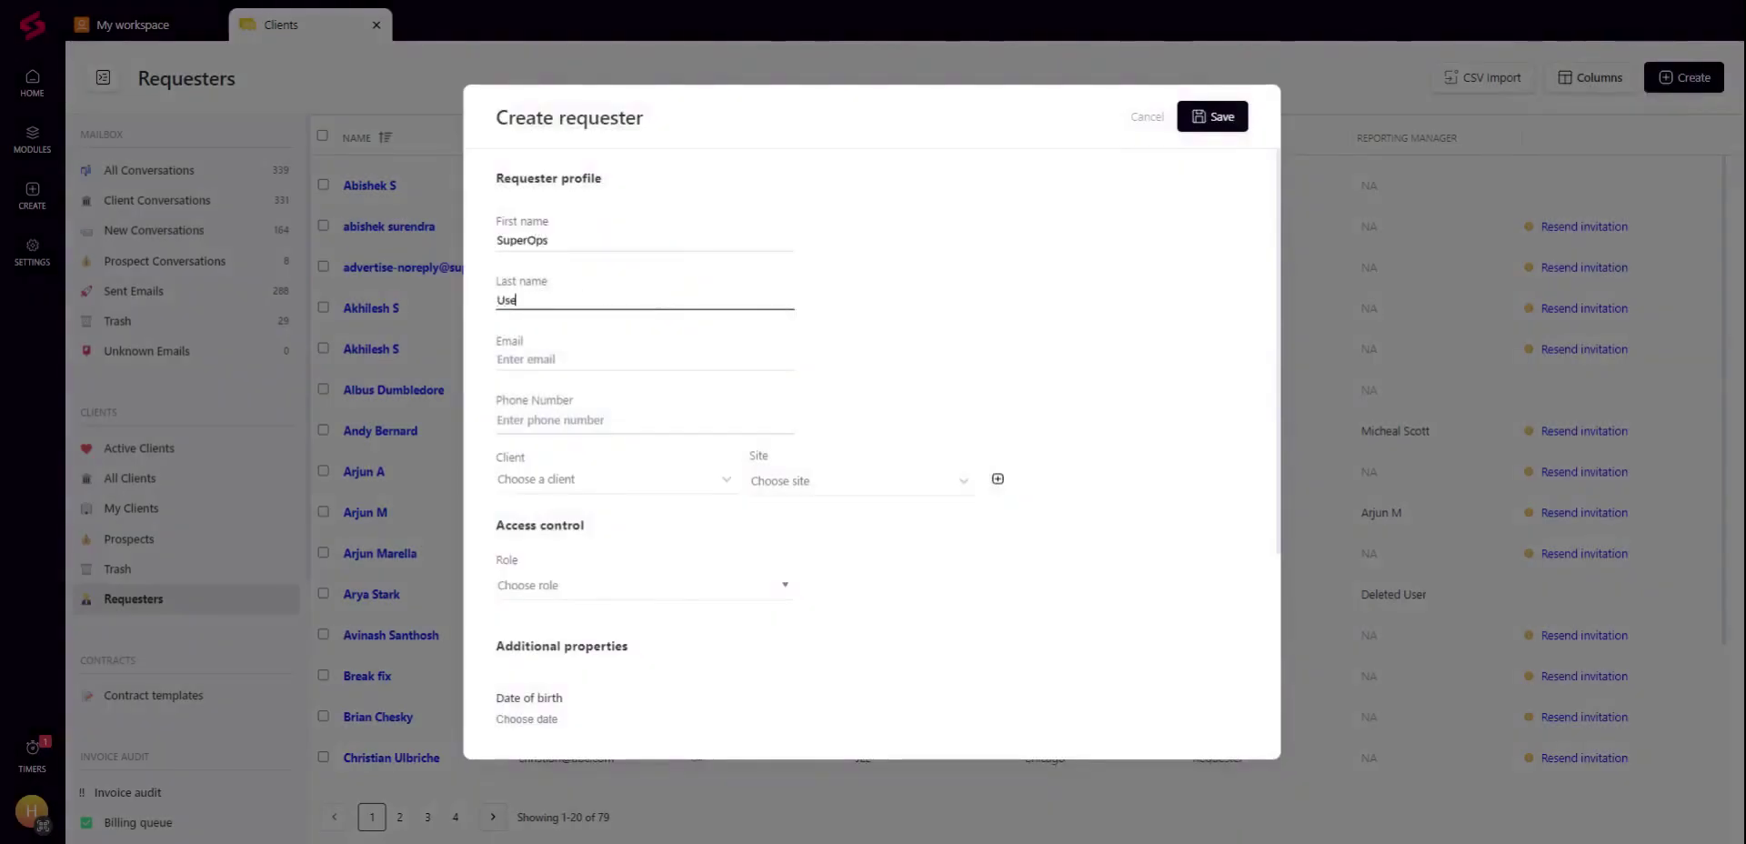
{"action": "type", "text": "r"}
{"action": "key", "text": "Tab"}
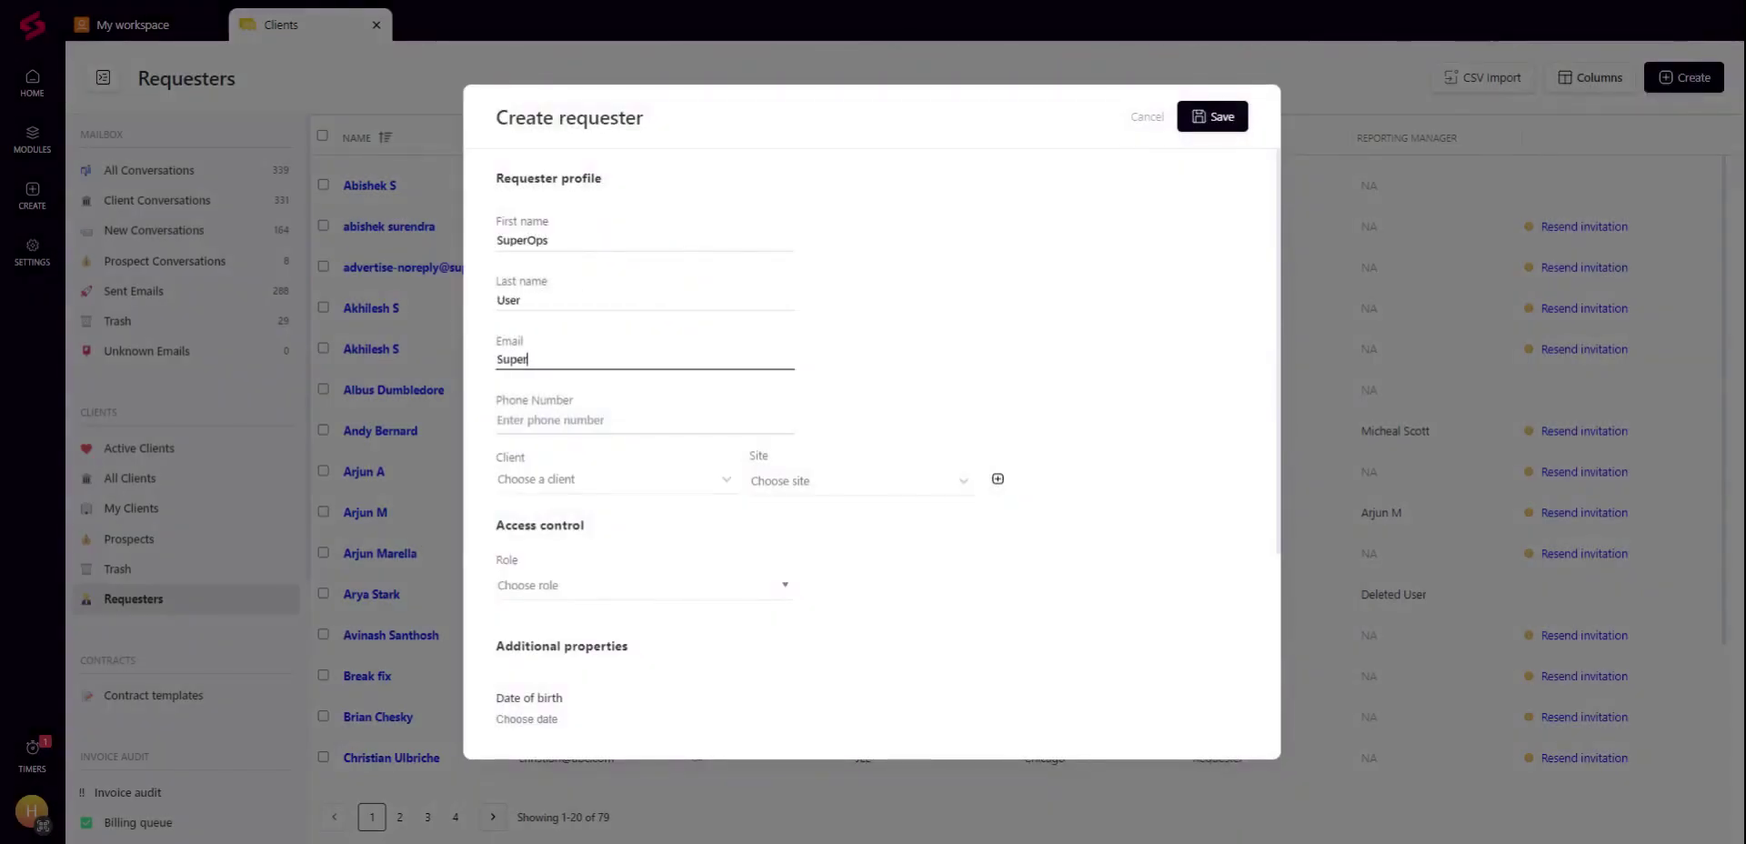
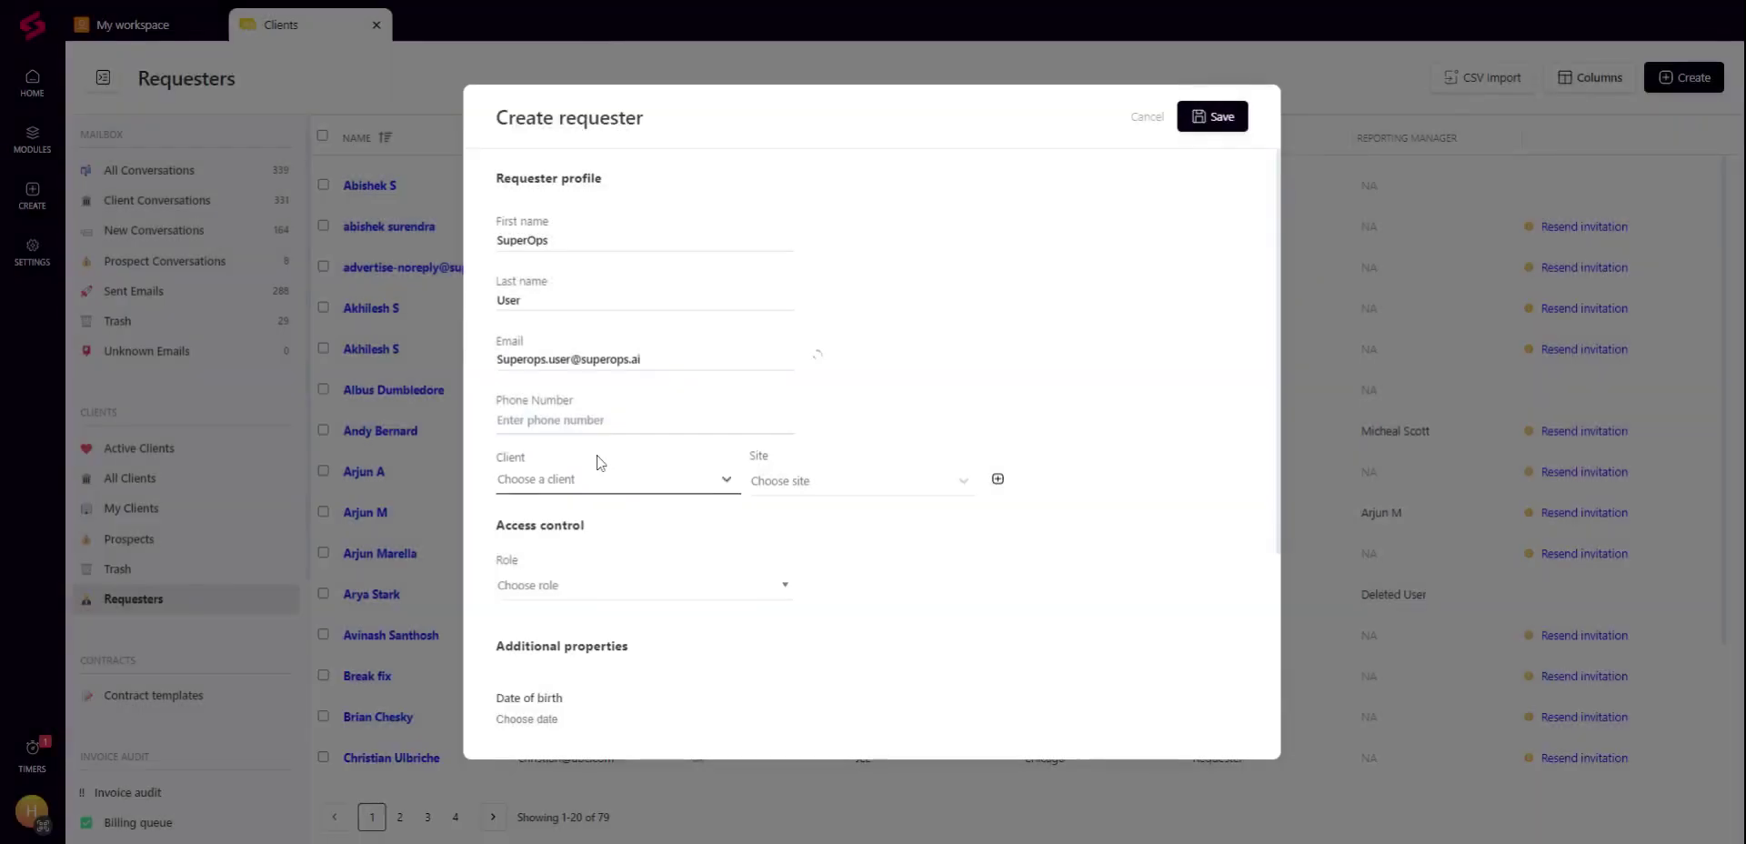
- Set the requester's client to Better Call Saul and role to Requester, then save
{"action": "left_click", "coordinate": [599, 484]}
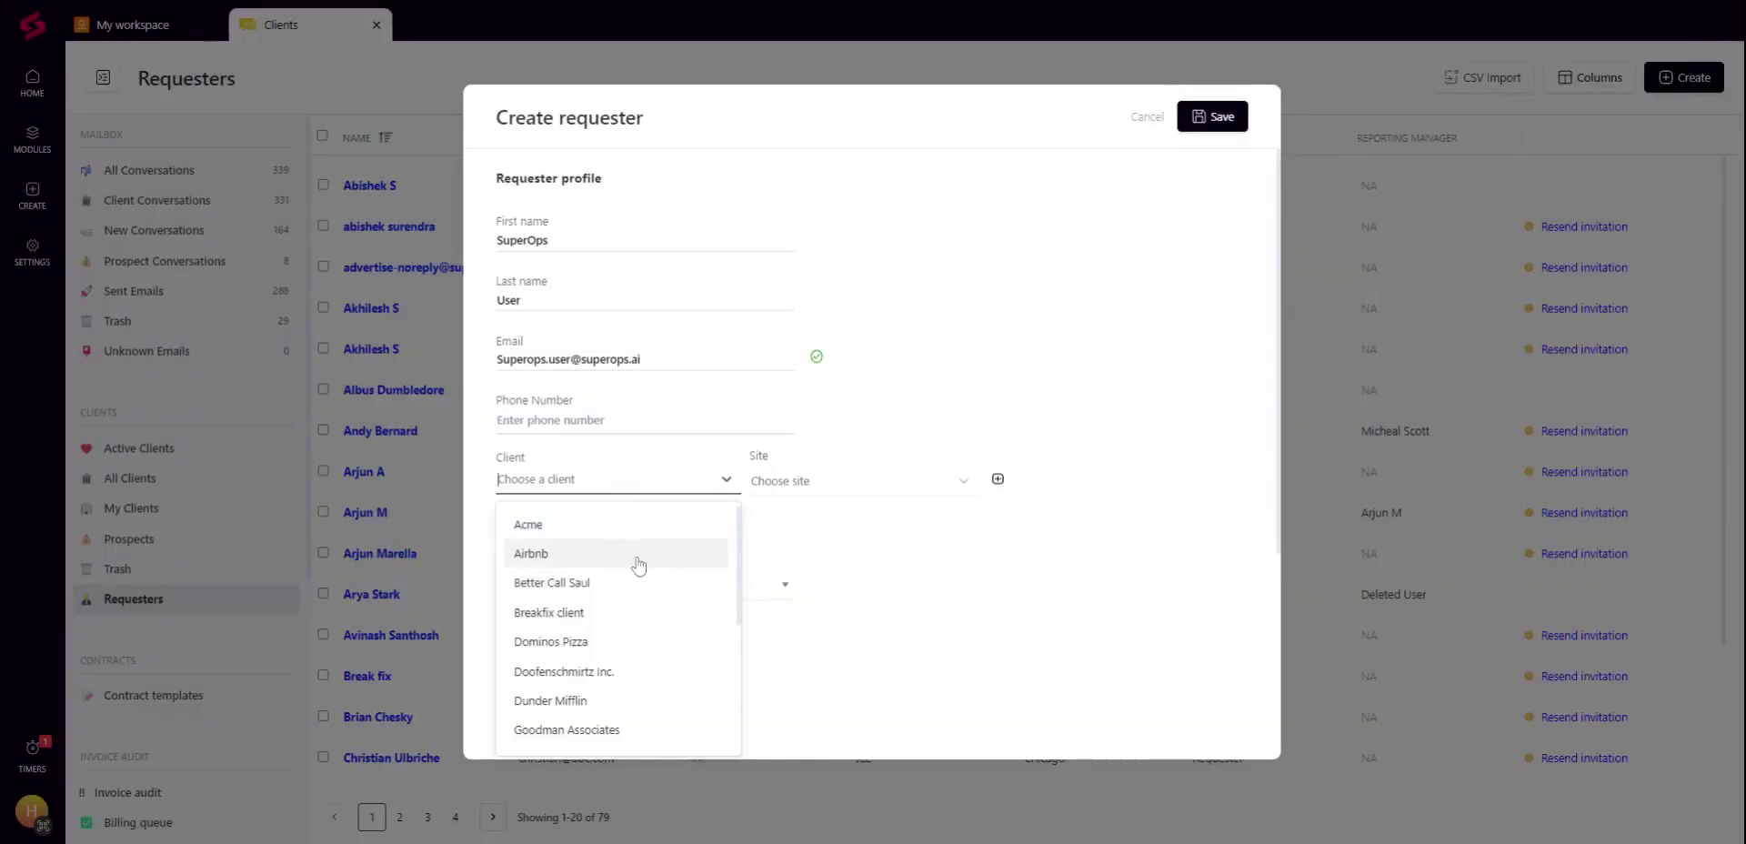
{"action": "left_click", "coordinate": [619, 583]}
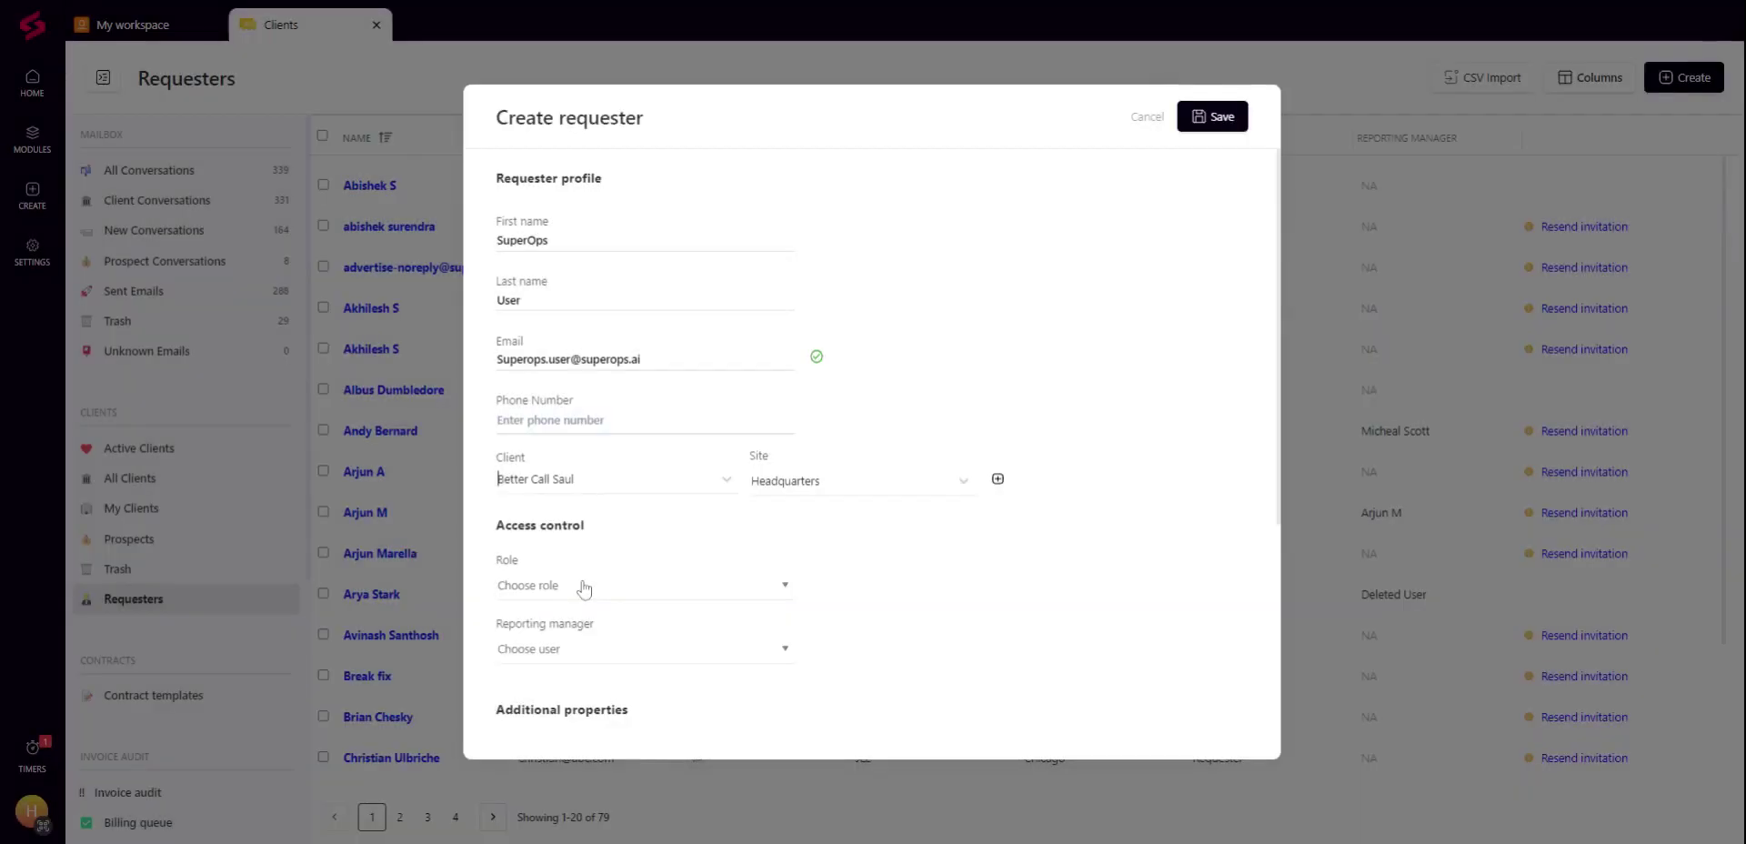
{"action": "left_click", "coordinate": [579, 593]}
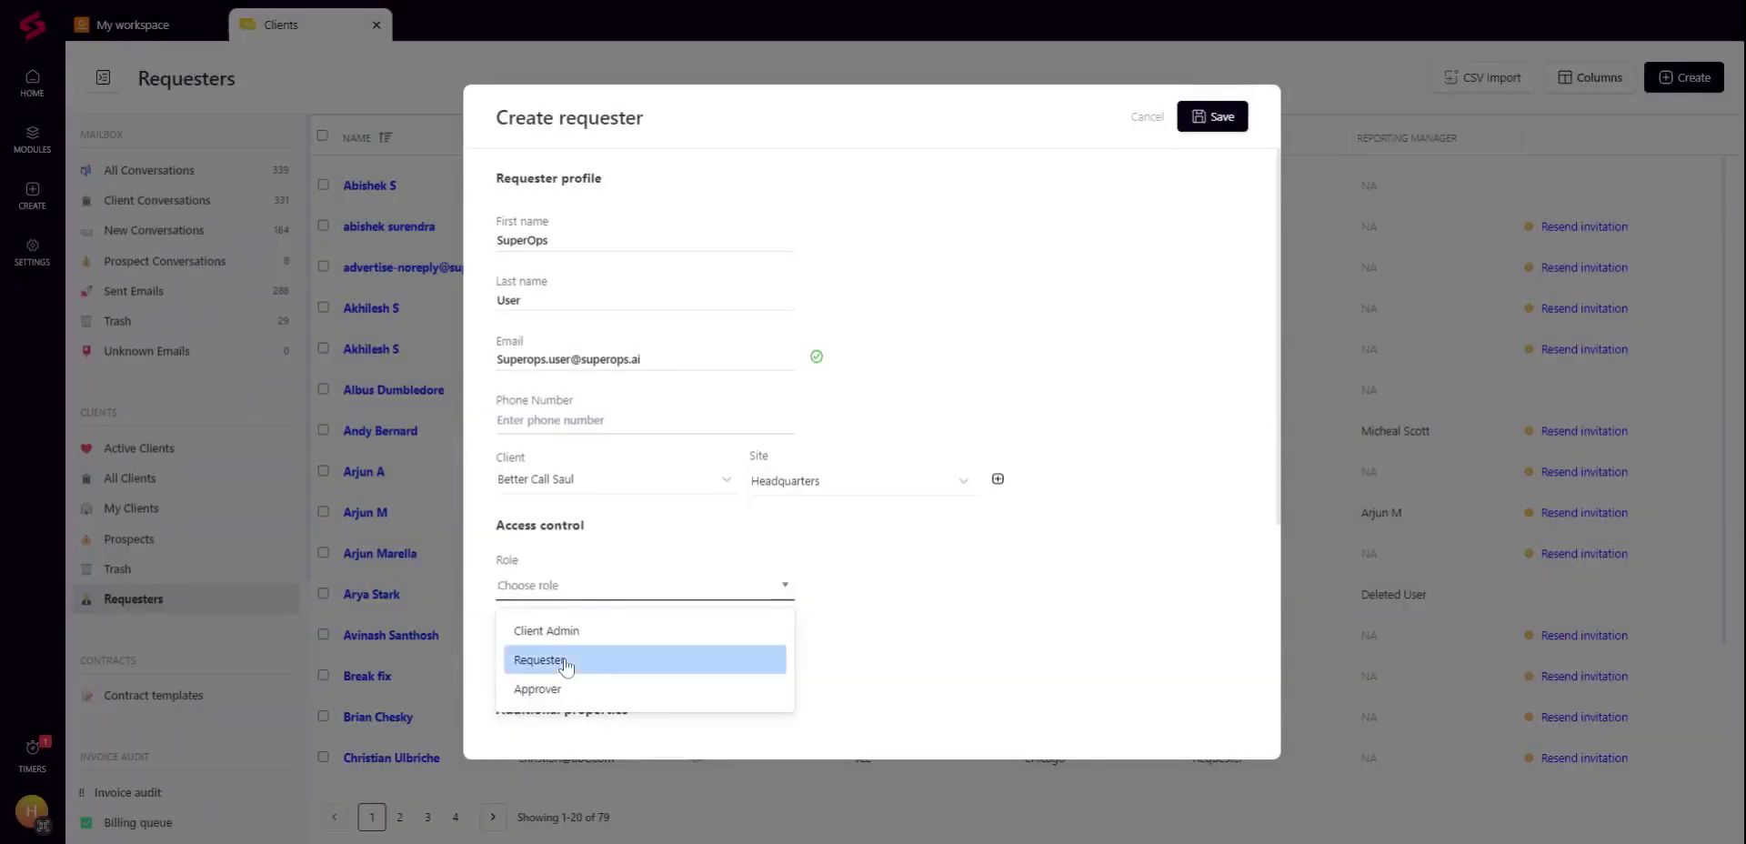
{"action": "left_click", "coordinate": [566, 662]}
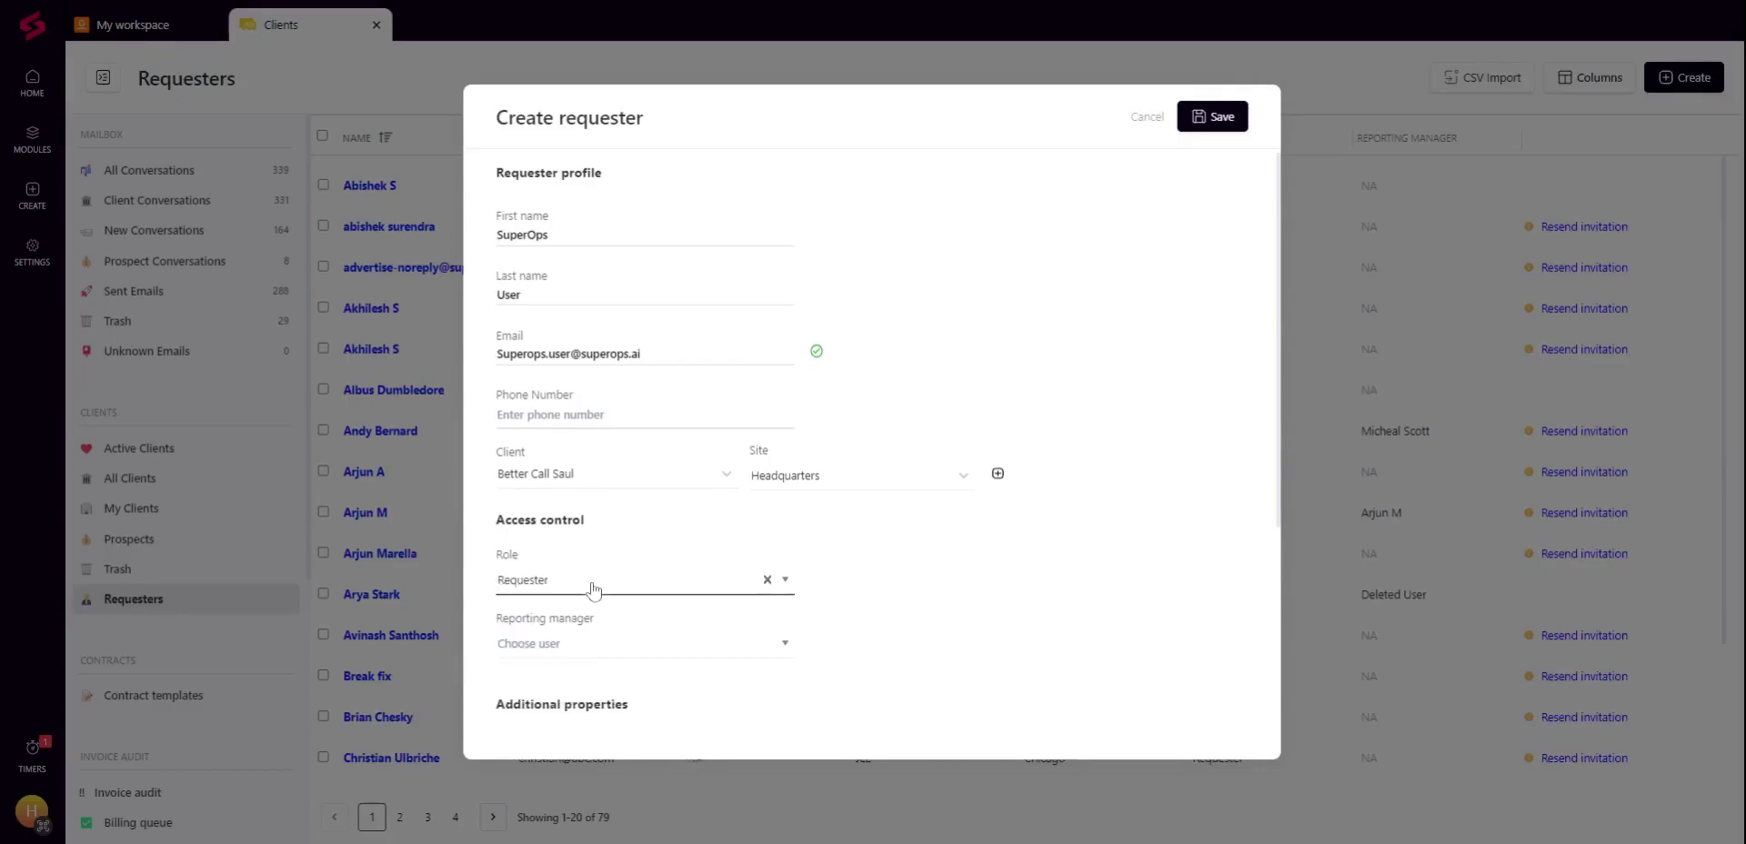
{"action": "scroll", "coordinate": [593, 590], "scroll_direction": "down", "scroll_amount": 3}
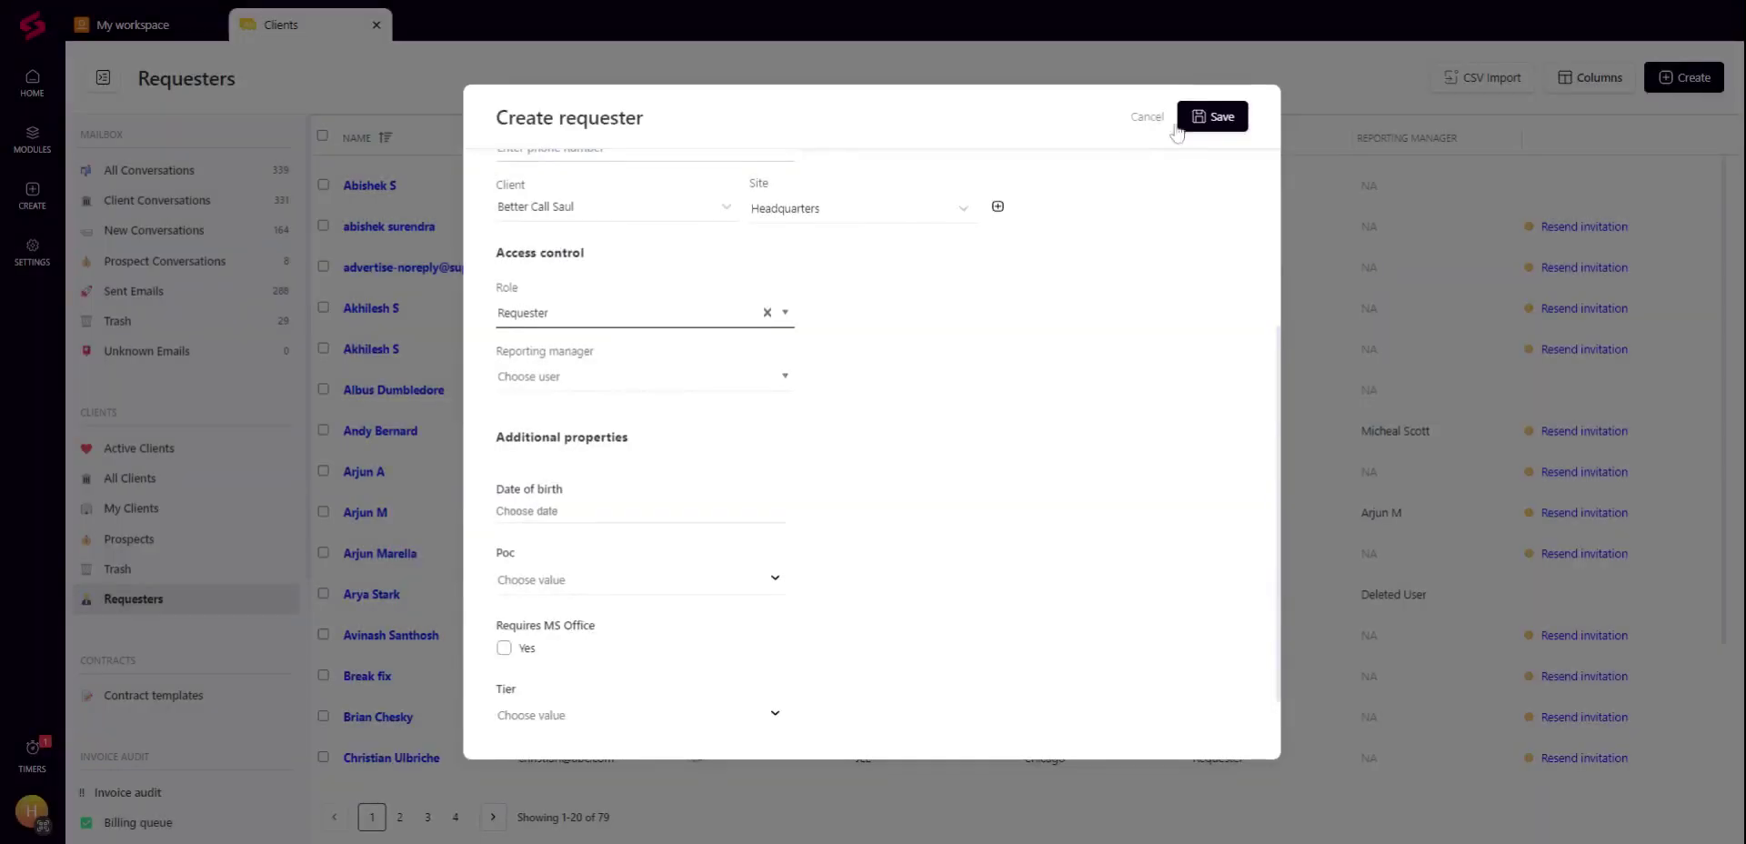
{"action": "left_click", "coordinate": [1210, 117]}
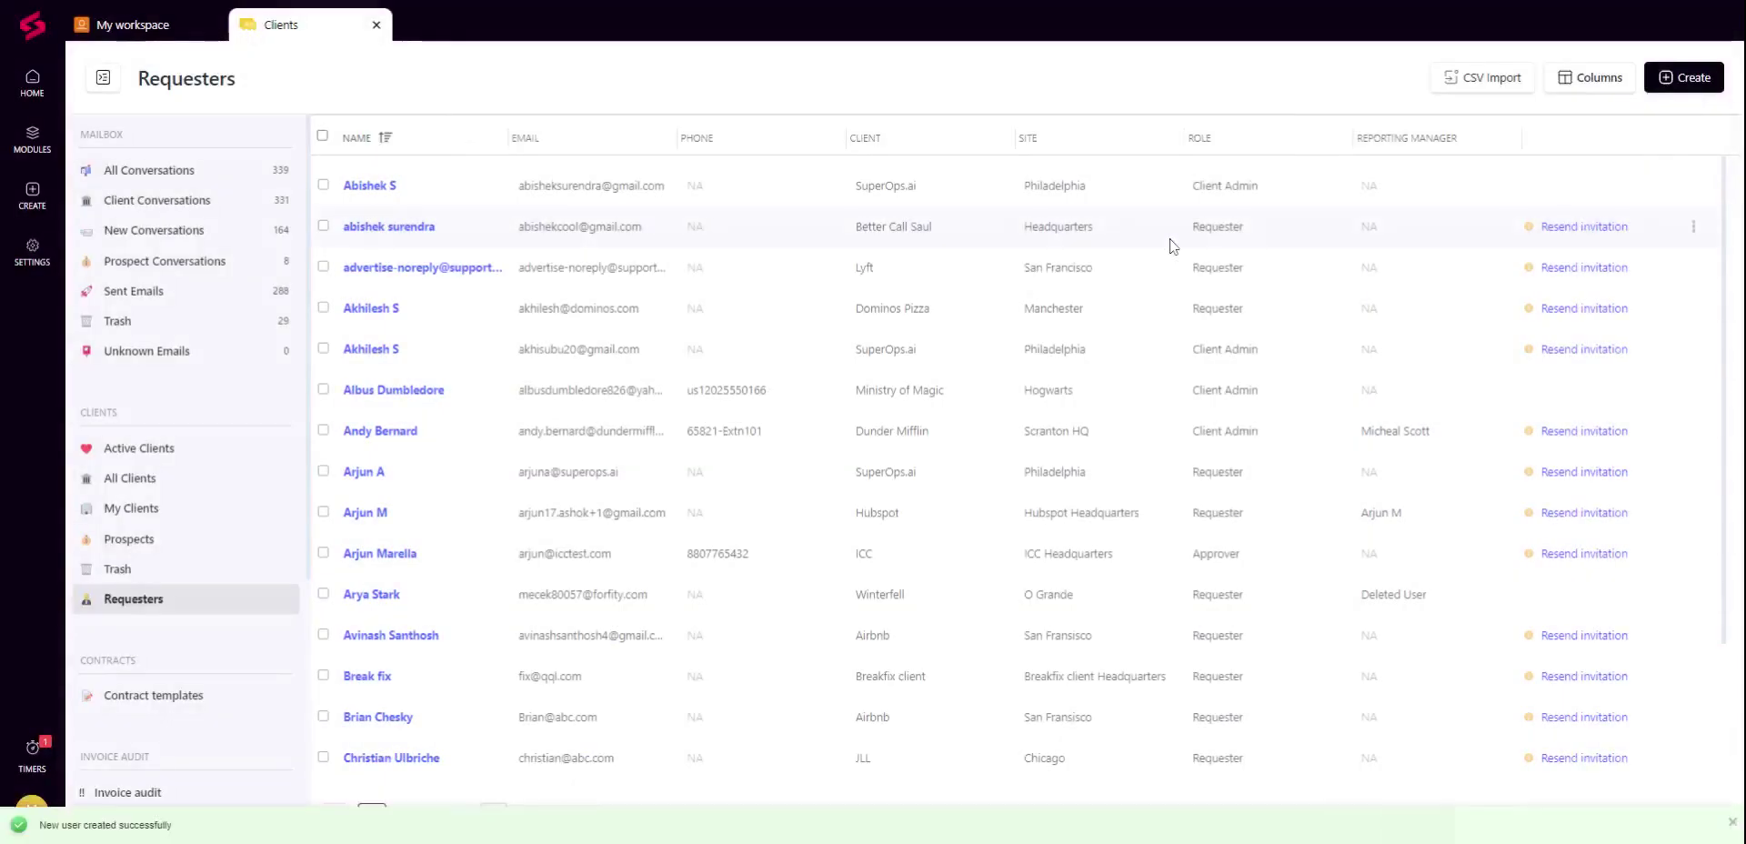